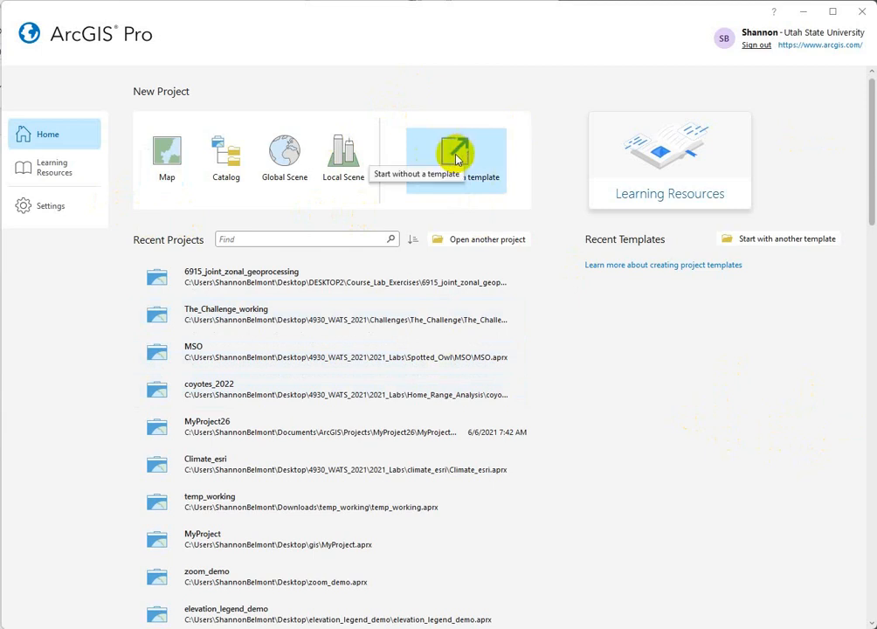
# Start a project without a template and insert a new map
pyautogui.click(456, 159)
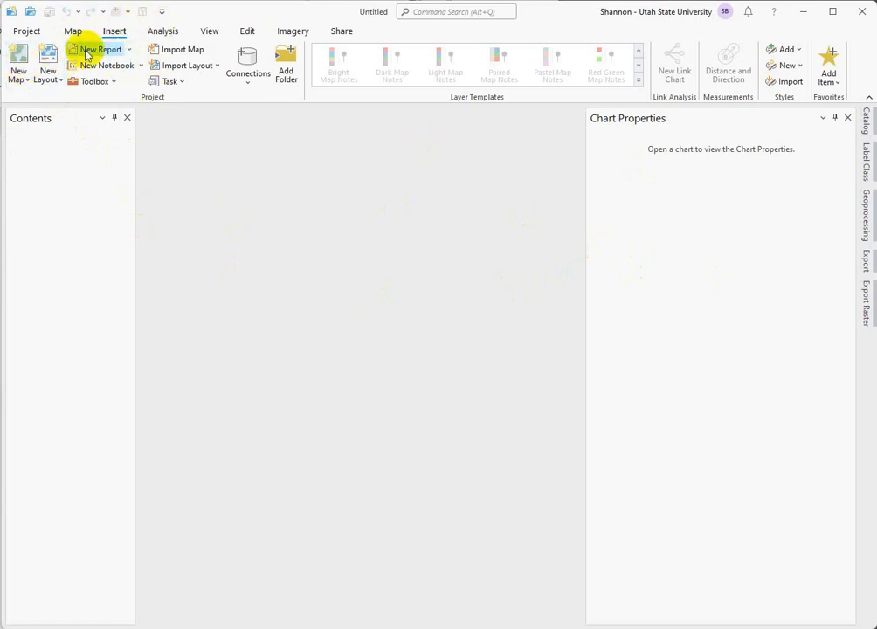
pyautogui.click(19, 62)
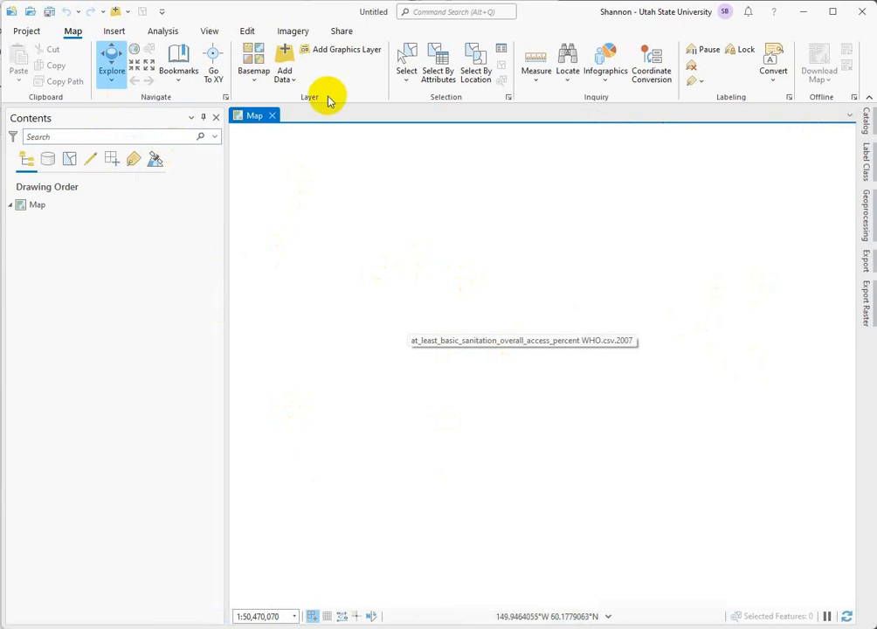
# Start adding data to the map and search ArcGIS Online for "us county data"
pyautogui.click(286, 63)
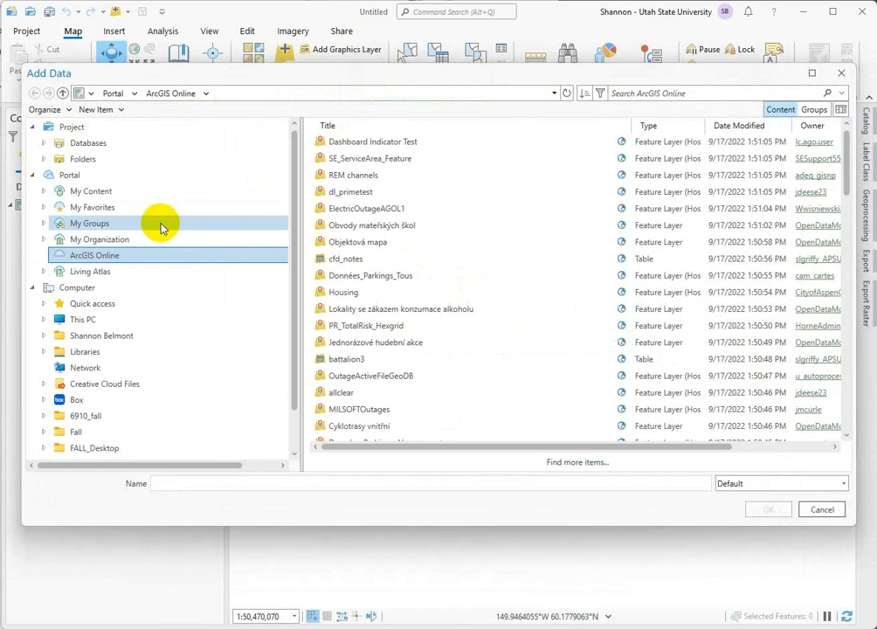
pyautogui.click(32, 175)
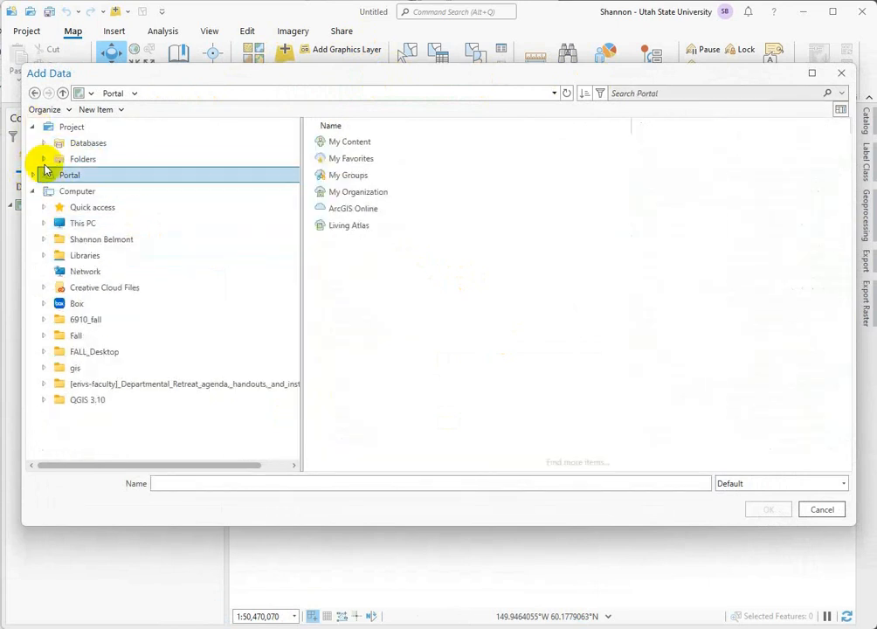
pyautogui.click(33, 192)
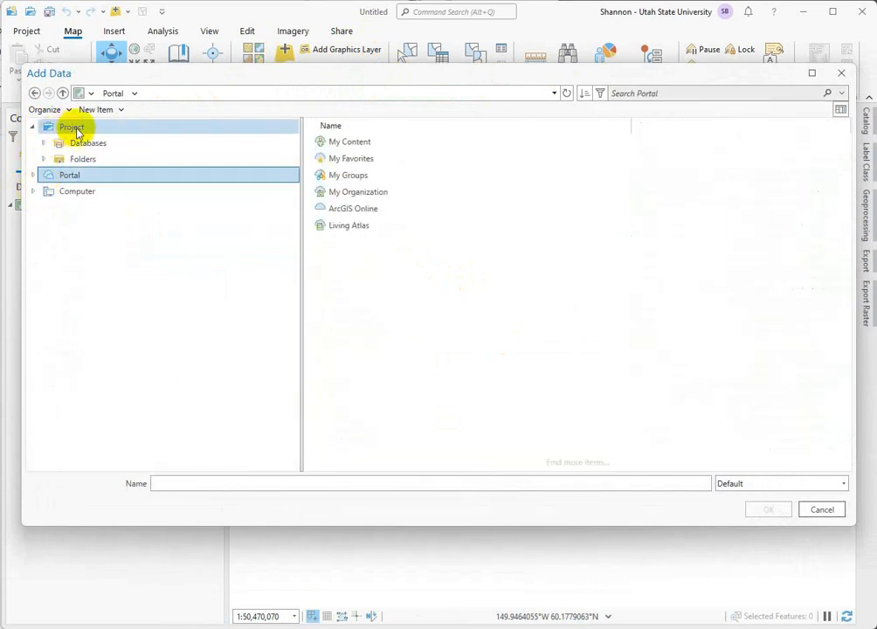
pyautogui.click(35, 177)
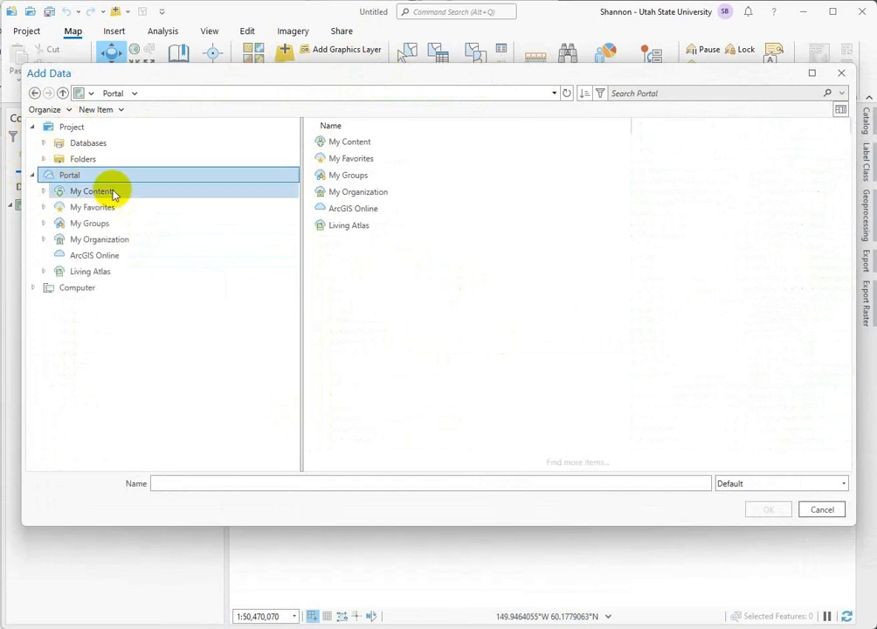
pyautogui.click(96, 258)
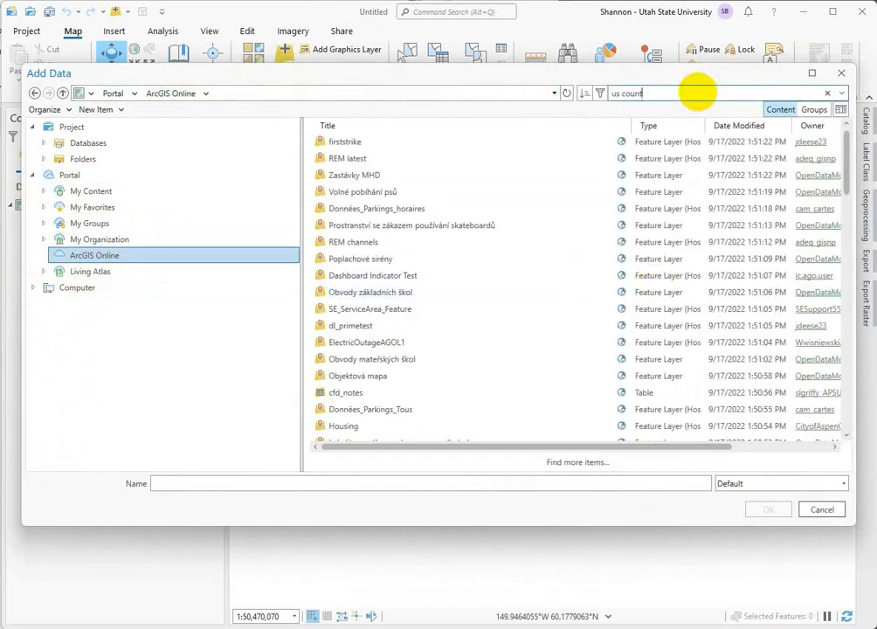
pyautogui.press('Return')
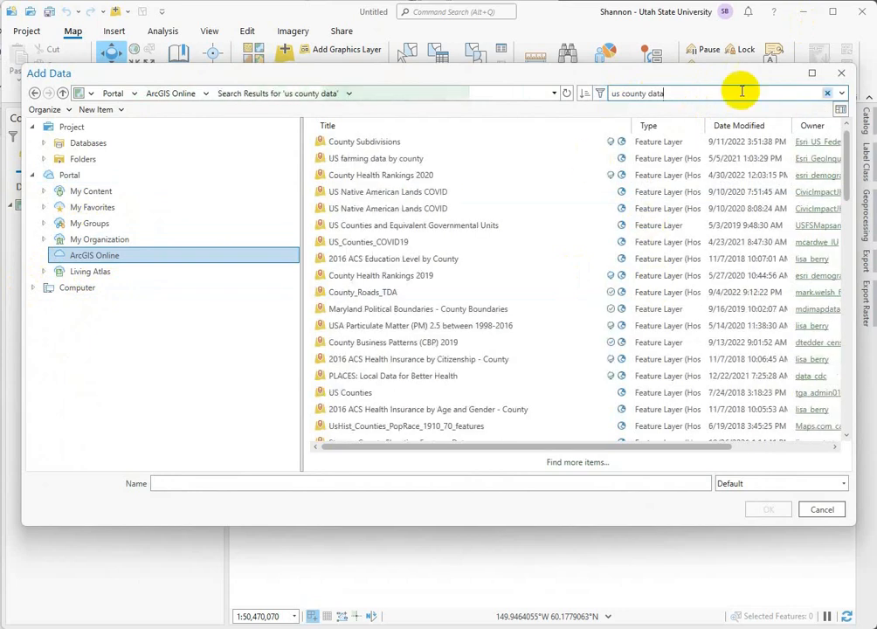
# Sort the search results by relevance and add the County Health Rankings 2020 feature layer to the map
pyautogui.click(584, 93)
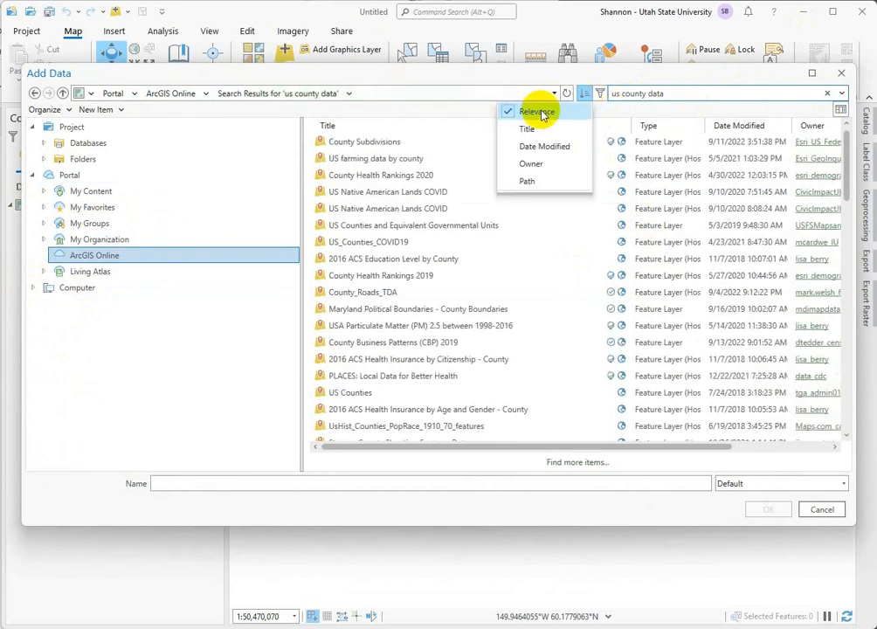
pyautogui.click(552, 113)
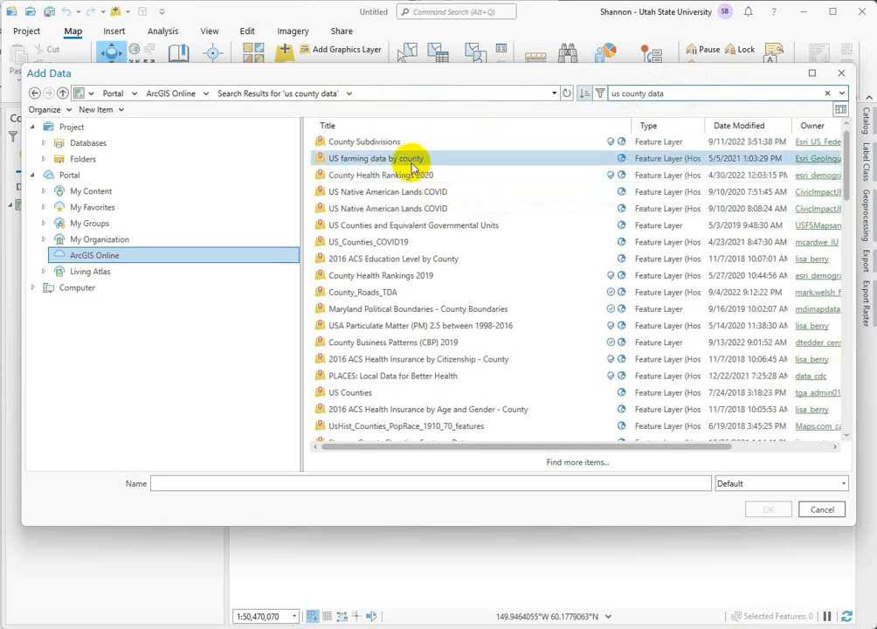
pyautogui.click(390, 179)
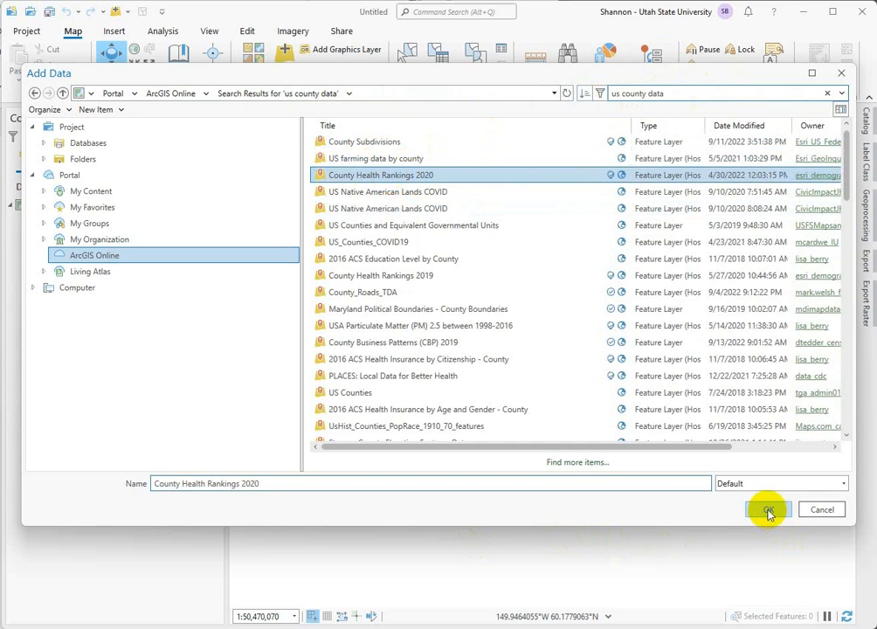
pyautogui.click(768, 512)
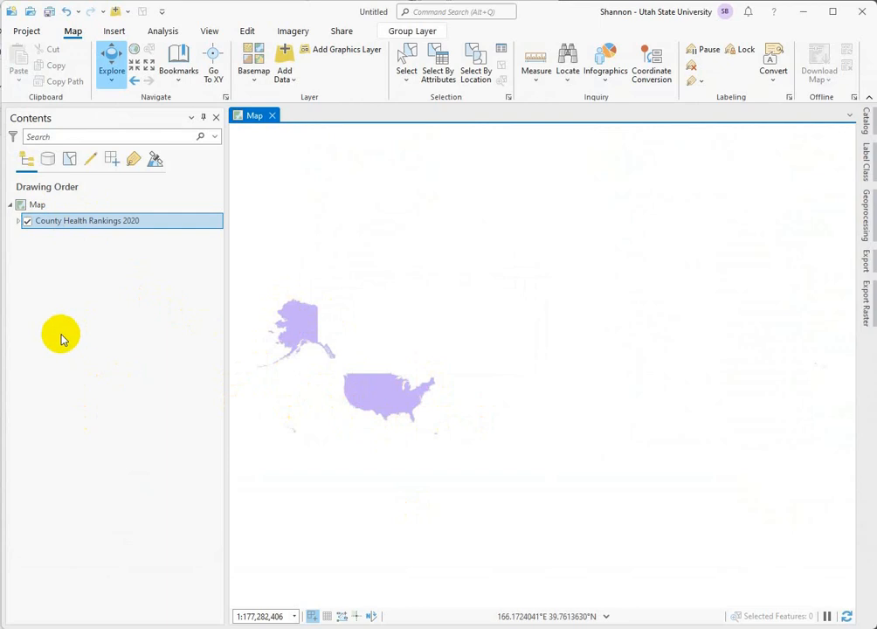
# Expand the County Health Rankings 2020 group and hide its Country and State layers, leaving only County on
pyautogui.click(18, 221)
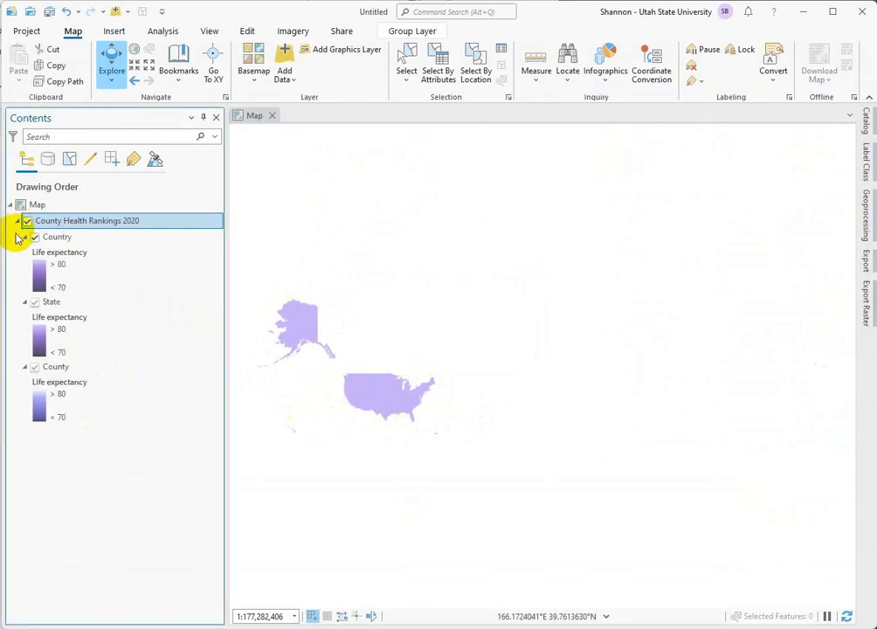
pyautogui.click(35, 301)
pyautogui.click(35, 237)
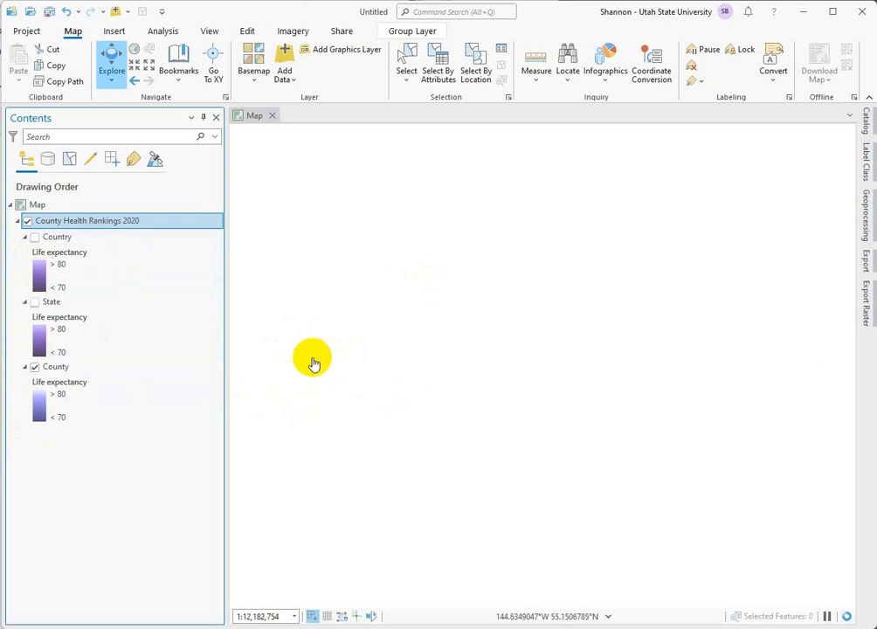
pyautogui.click(529, 302)
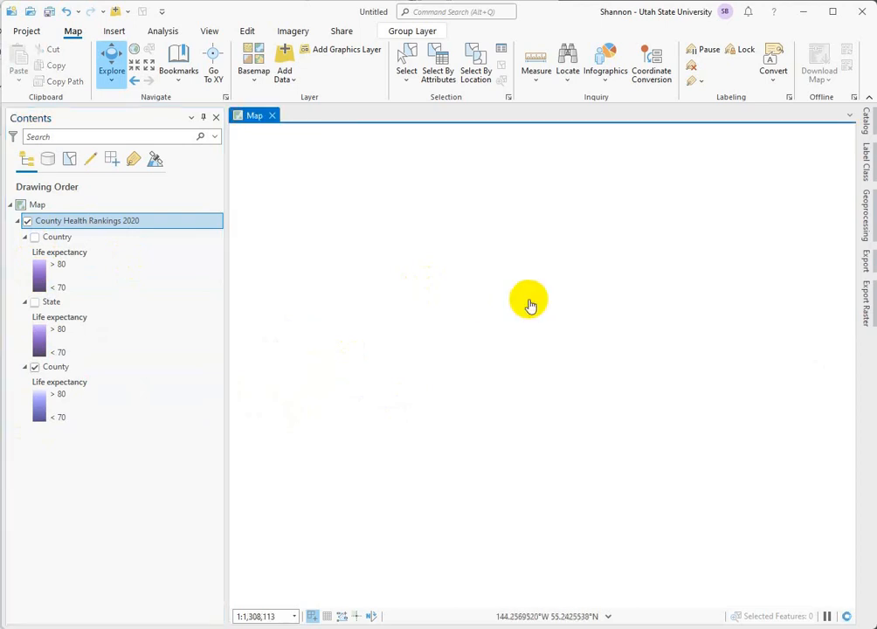
# Set the County layer's out-beyond (minimum scale) visibility limit to <None>
pyautogui.click(52, 367)
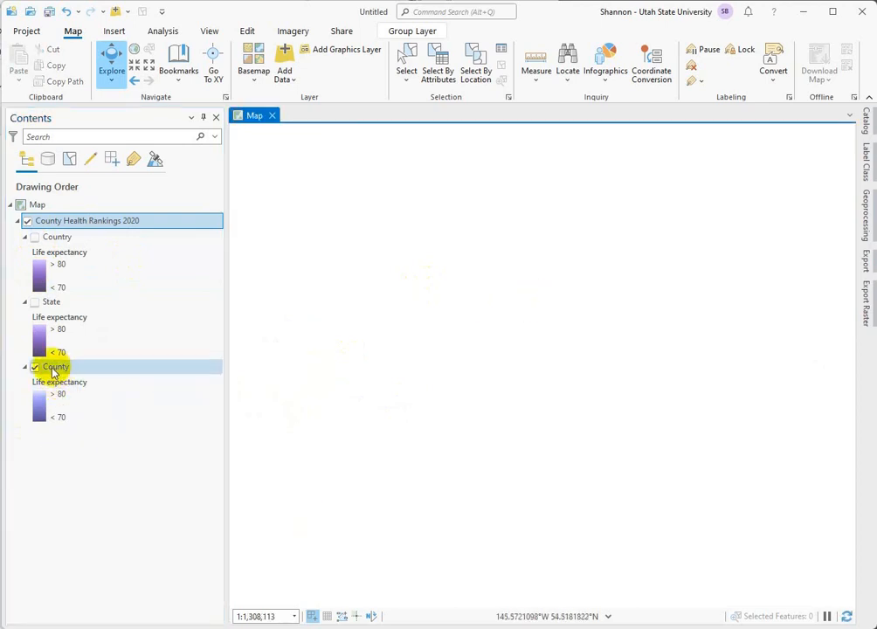
pyautogui.rightClick(54, 367)
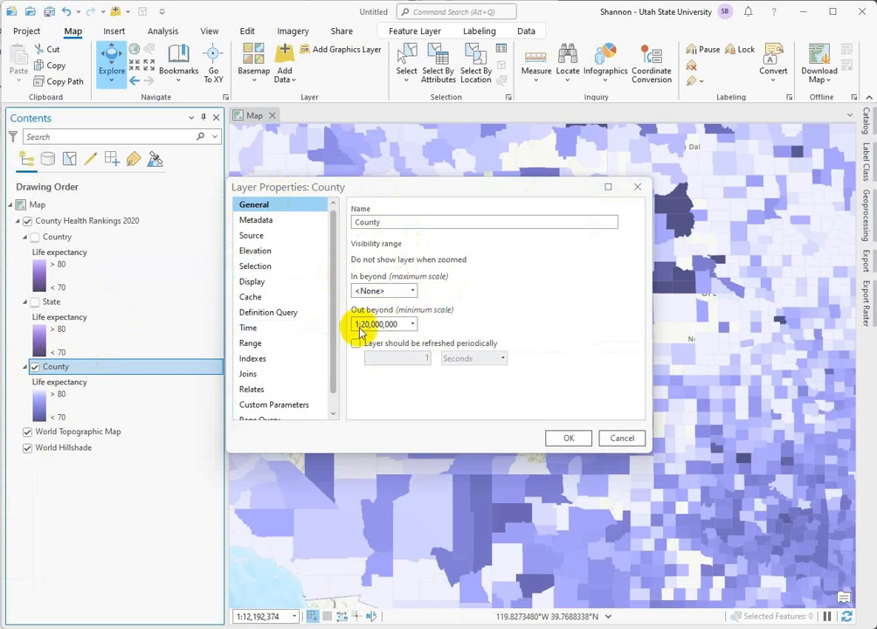
pyautogui.click(413, 325)
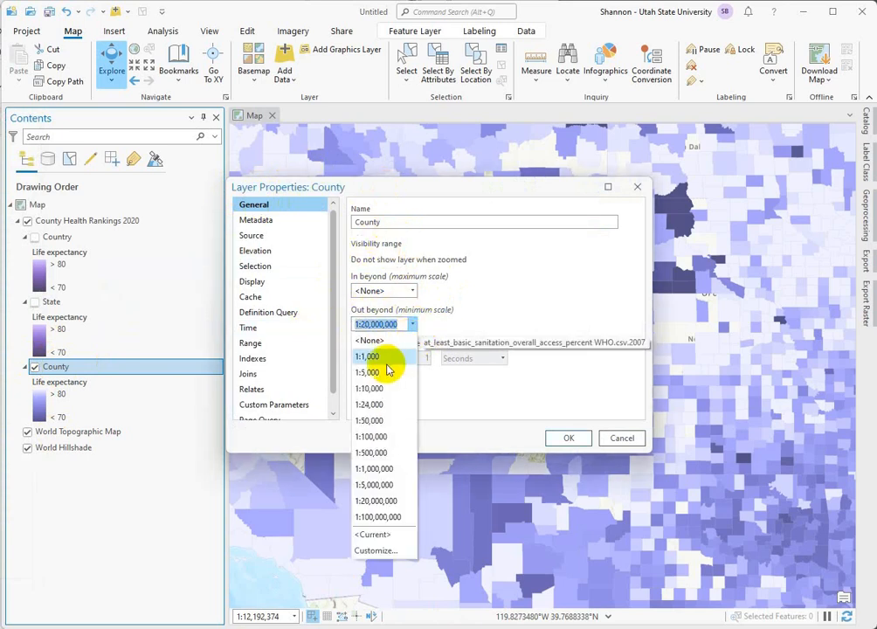
pyautogui.click(375, 341)
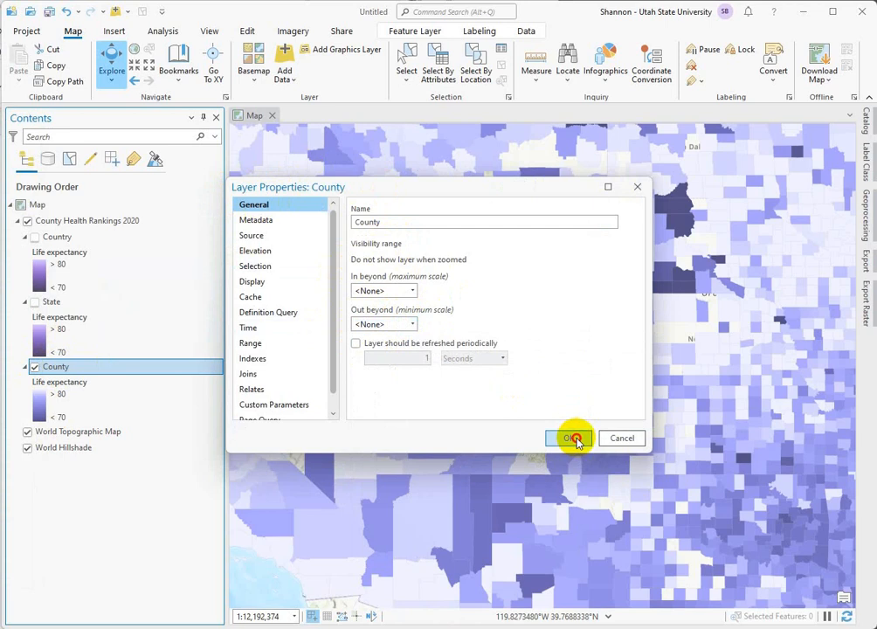
pyautogui.click(576, 440)
# Frame the contiguous United States on the map and open the County layer's attribute table
pyautogui.scroll(-6, 495, 356)
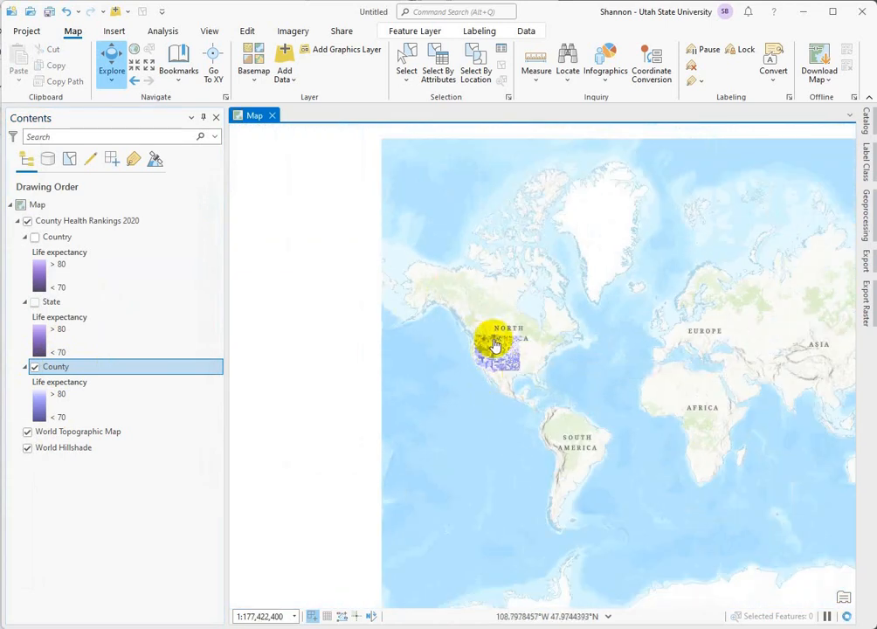
pyautogui.scroll(4, 495, 354)
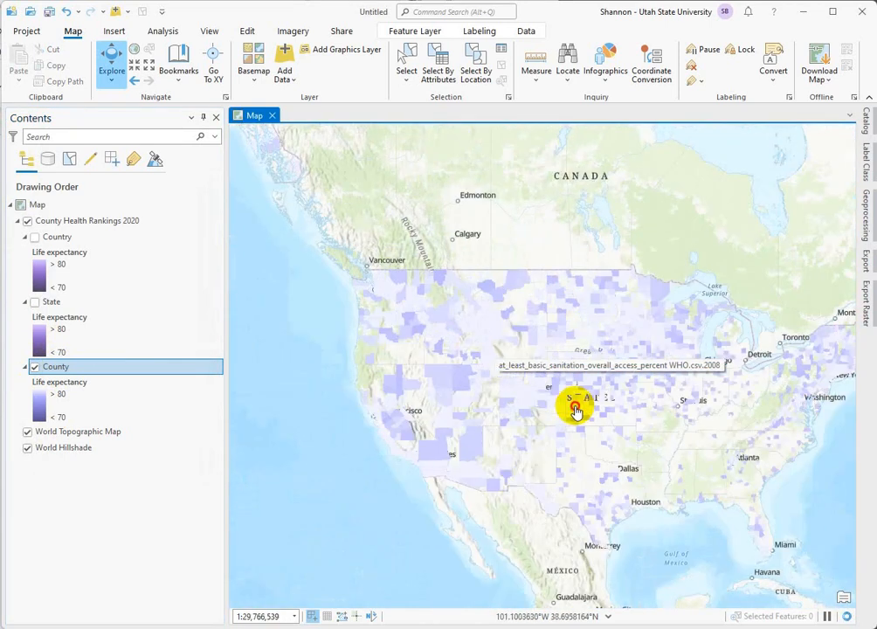
pyautogui.moveTo(574, 409); pyautogui.dragTo(488, 364)
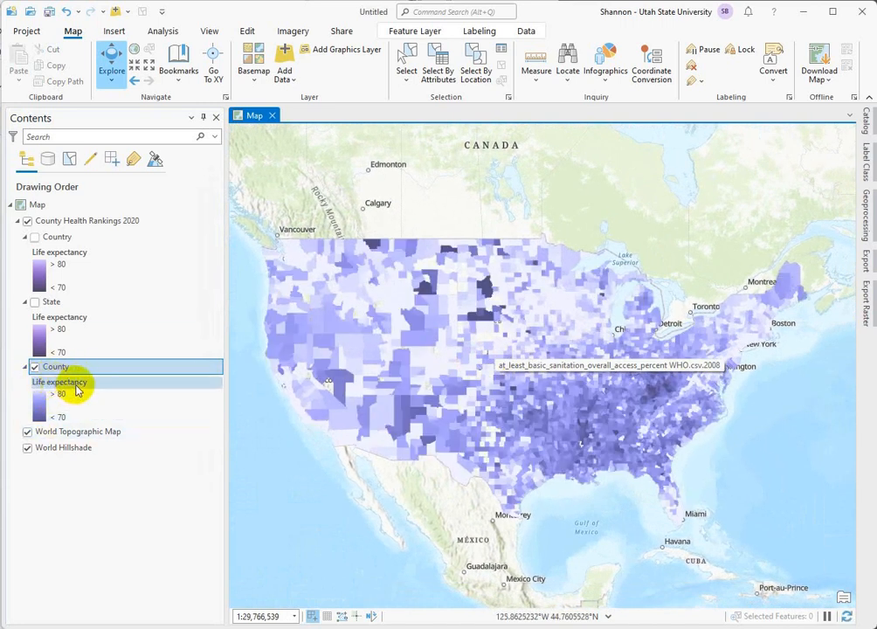
pyautogui.click(52, 371)
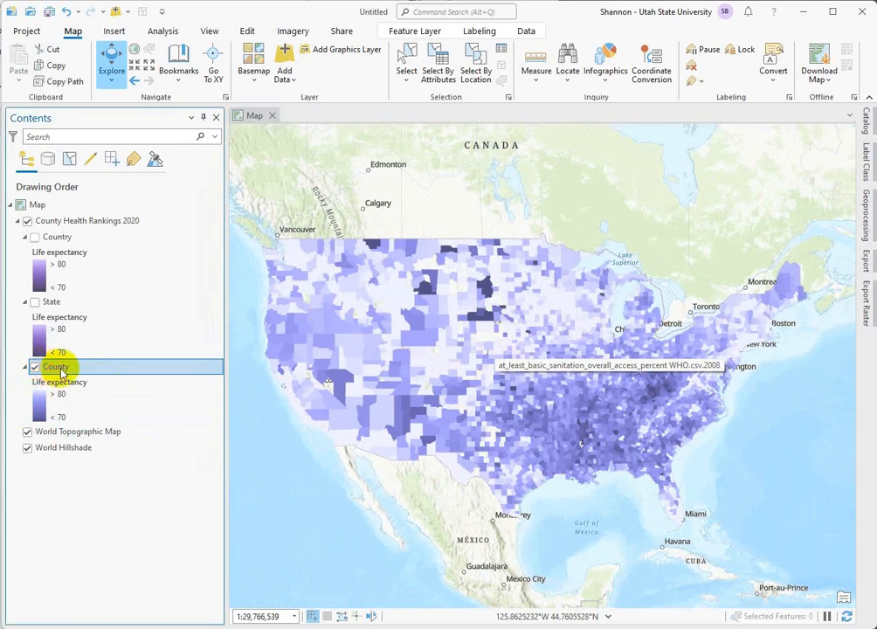
pyautogui.rightClick(90, 370)
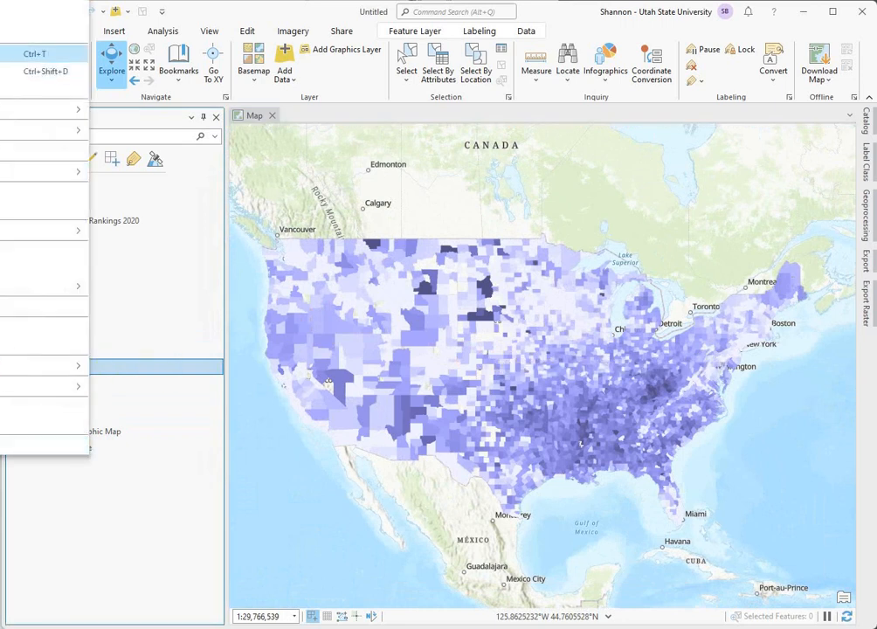
pyautogui.click(35, 54)
# Start Select By Attributes on the County table and look through its field list to examine the available health variables
pyautogui.click(429, 398)
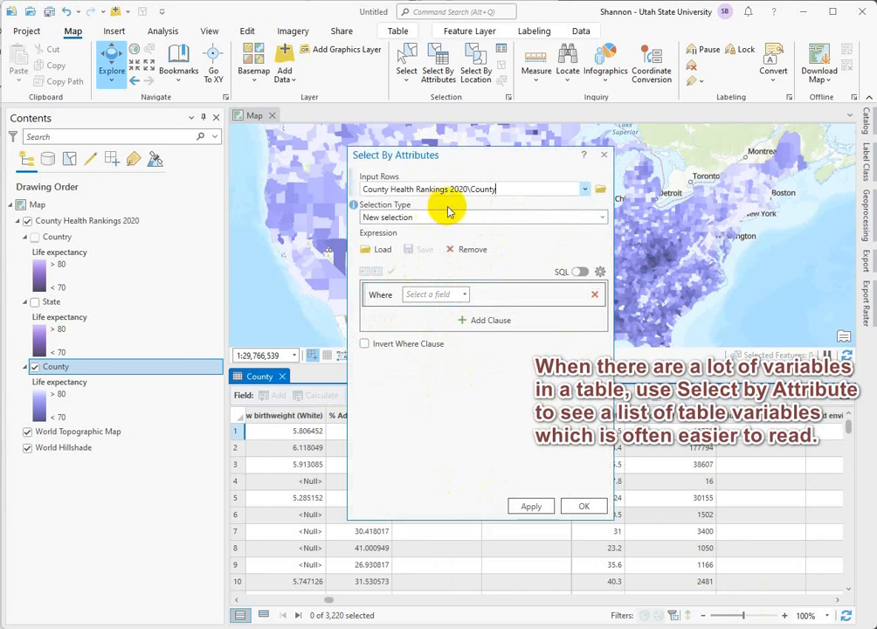
pyautogui.click(465, 296)
pyautogui.click(467, 297)
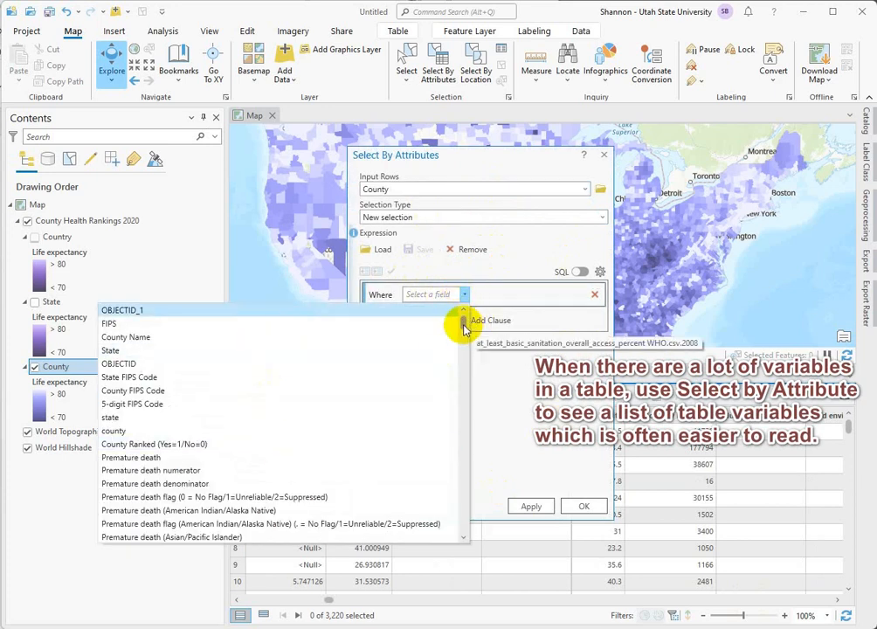
pyautogui.scroll(-2, 463, 325)
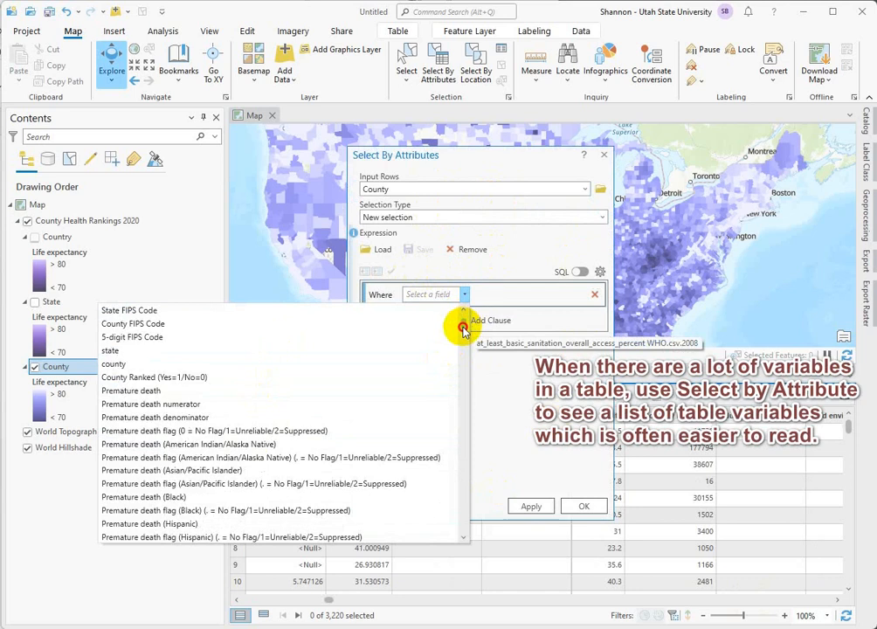
pyautogui.scroll(-2, 463, 327)
pyautogui.scroll(-3, 463, 329)
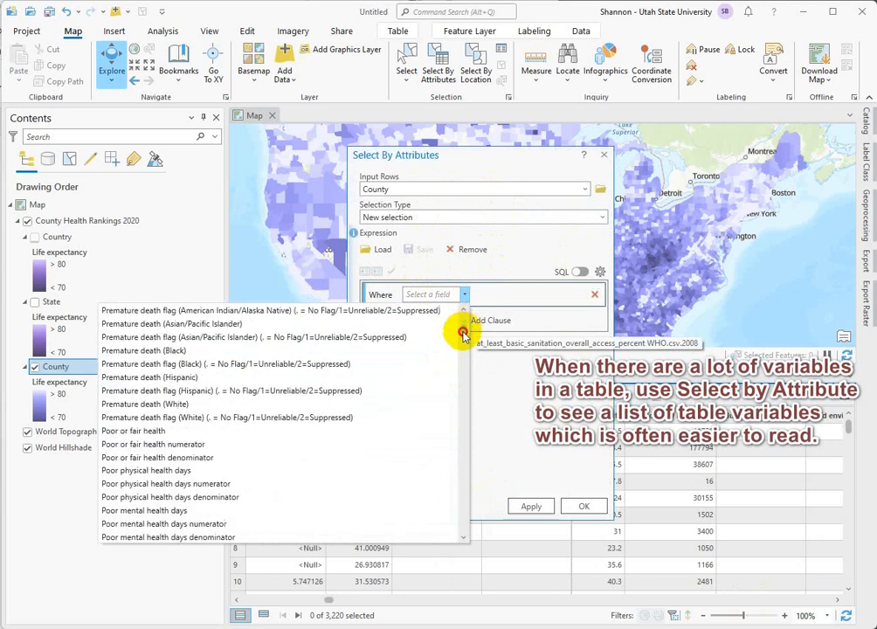
pyautogui.scroll(-3, 463, 338)
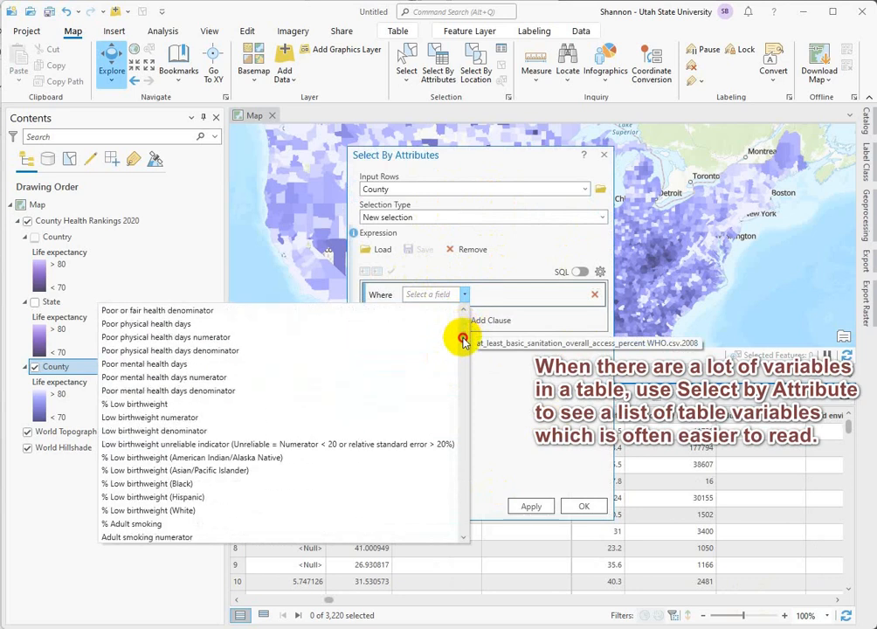
pyautogui.scroll(-2, 463, 343)
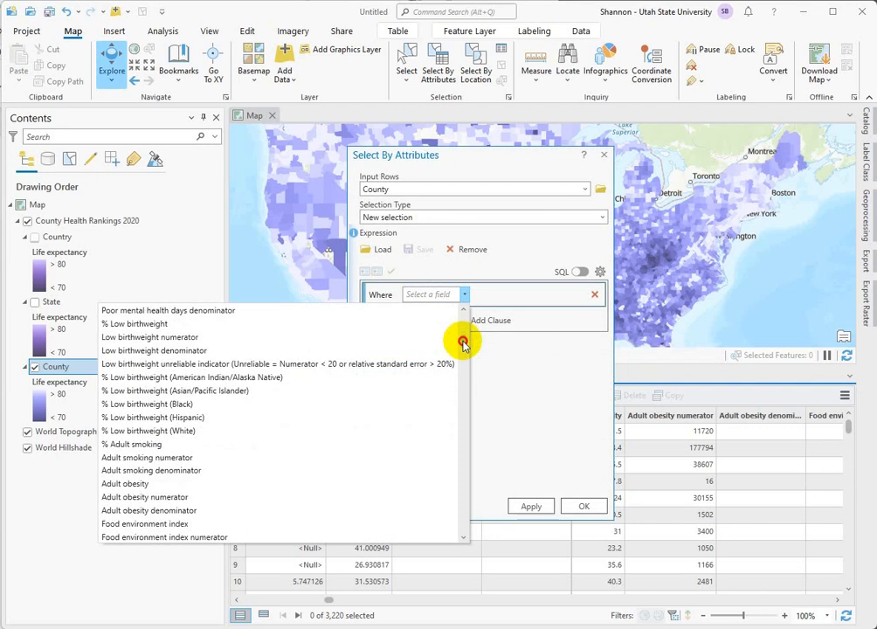
pyautogui.scroll(-2, 463, 344)
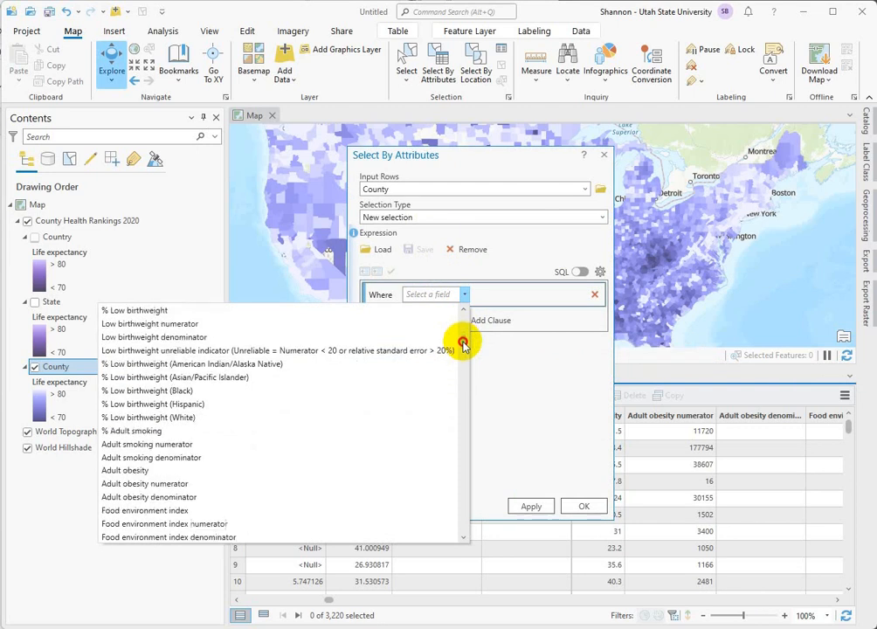
pyautogui.scroll(-1, 463, 347)
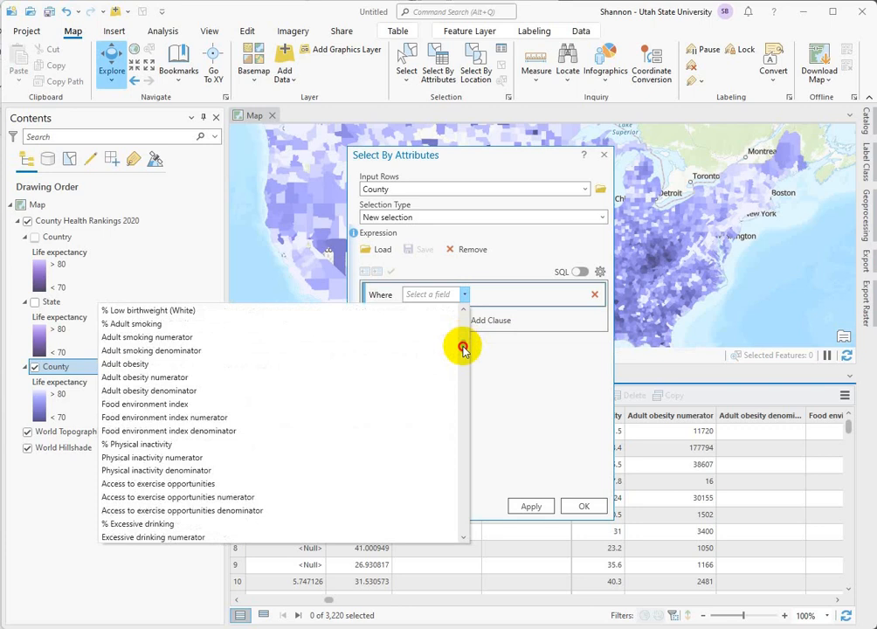
pyautogui.scroll(-5, 463, 349)
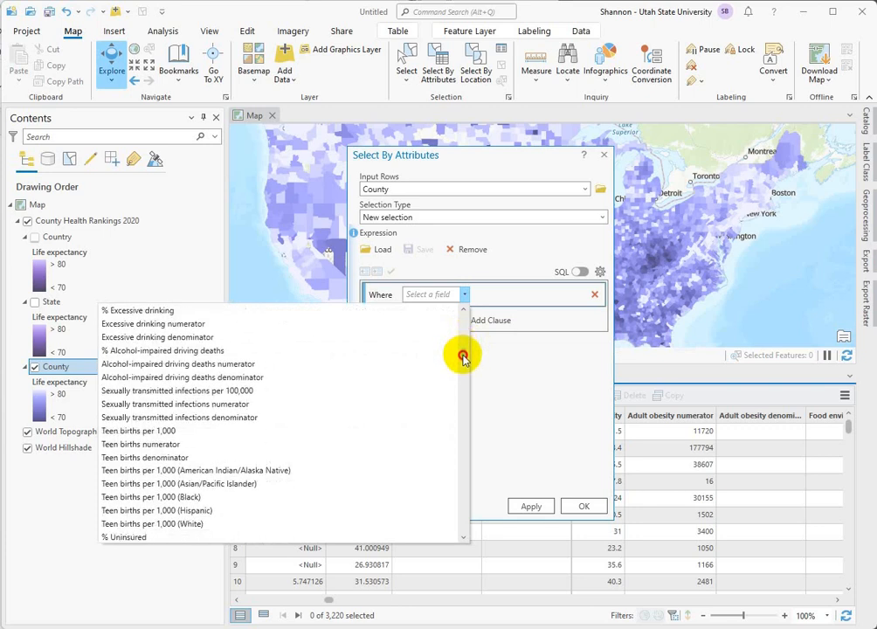
pyautogui.scroll(-6, 463, 358)
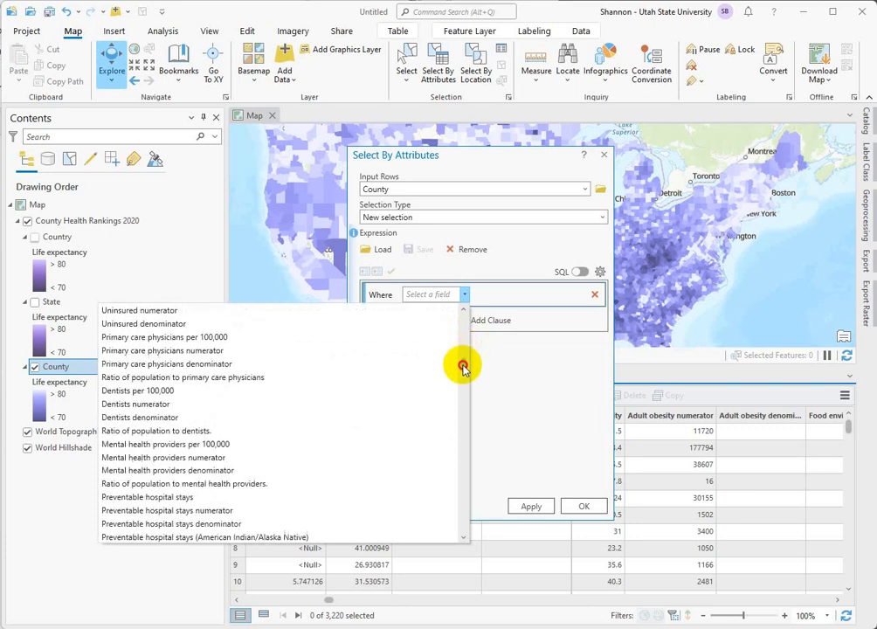
pyautogui.moveTo(463, 369); pyautogui.dragTo(509, 251)
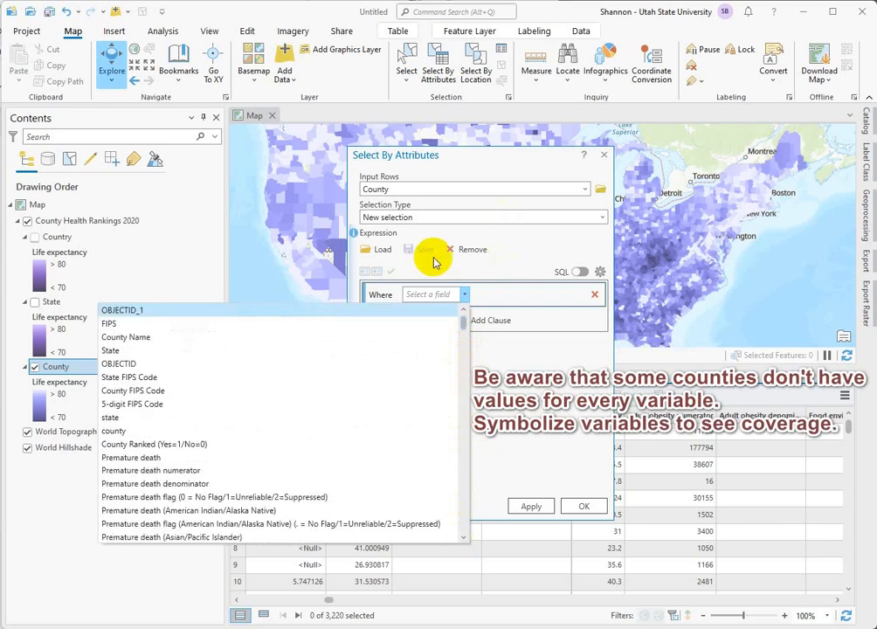
# Close Select By Attributes and collapse the legends of the Country and State layers
pyautogui.click(524, 249)
pyautogui.click(605, 155)
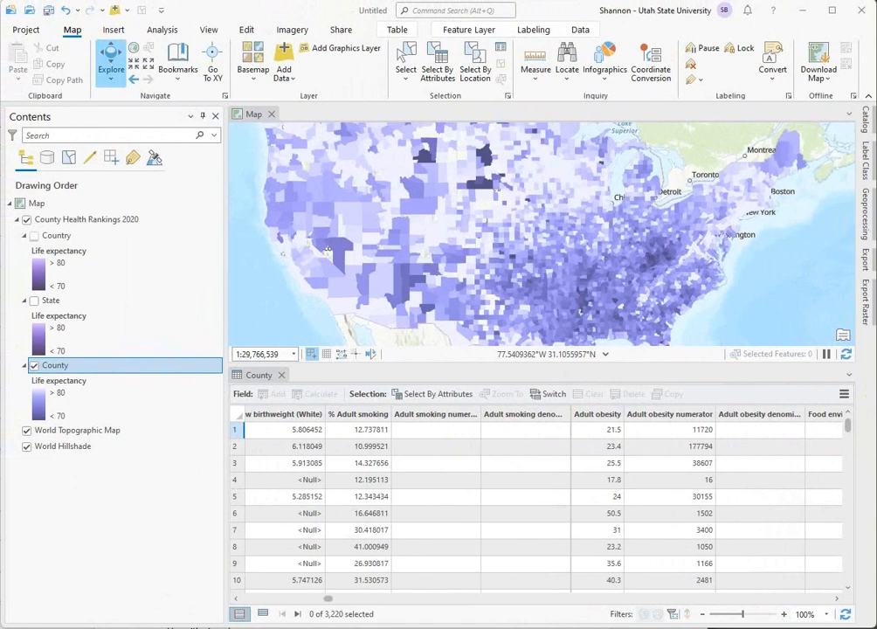
pyautogui.click(24, 235)
pyautogui.click(25, 252)
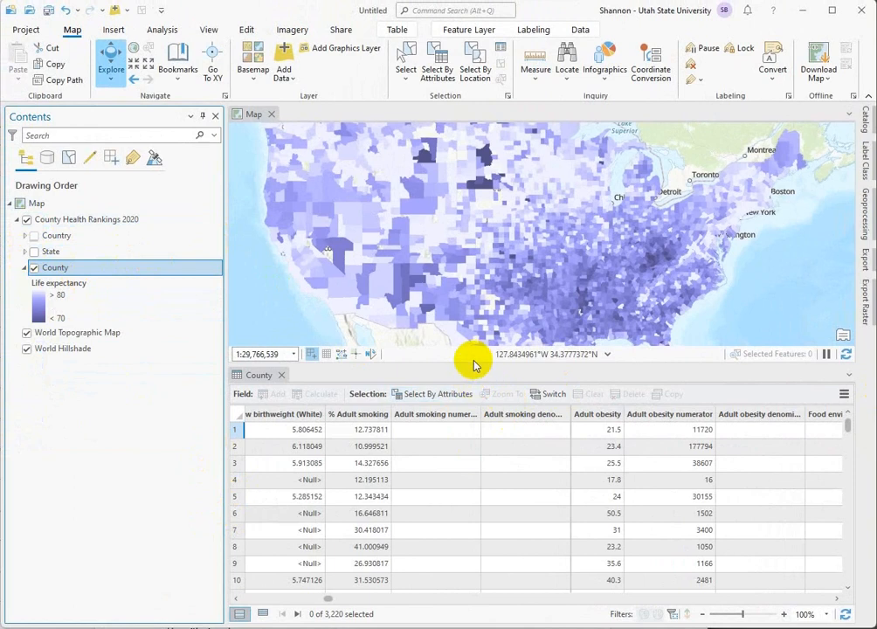
# Enlarge the map view by shrinking the County attribute table, keeping the contiguous United States in frame
pyautogui.moveTo(473, 365); pyautogui.dragTo(505, 456)
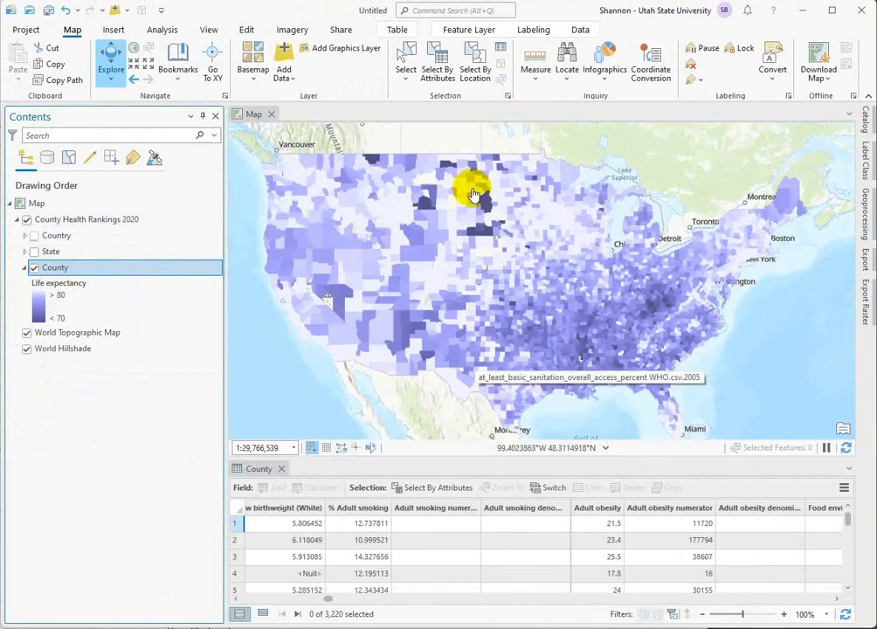
pyautogui.moveTo(464, 293)
pyautogui.mouseDown()
pyautogui.moveTo(489, 284)
pyautogui.moveTo(472, 281)
pyautogui.mouseUp()
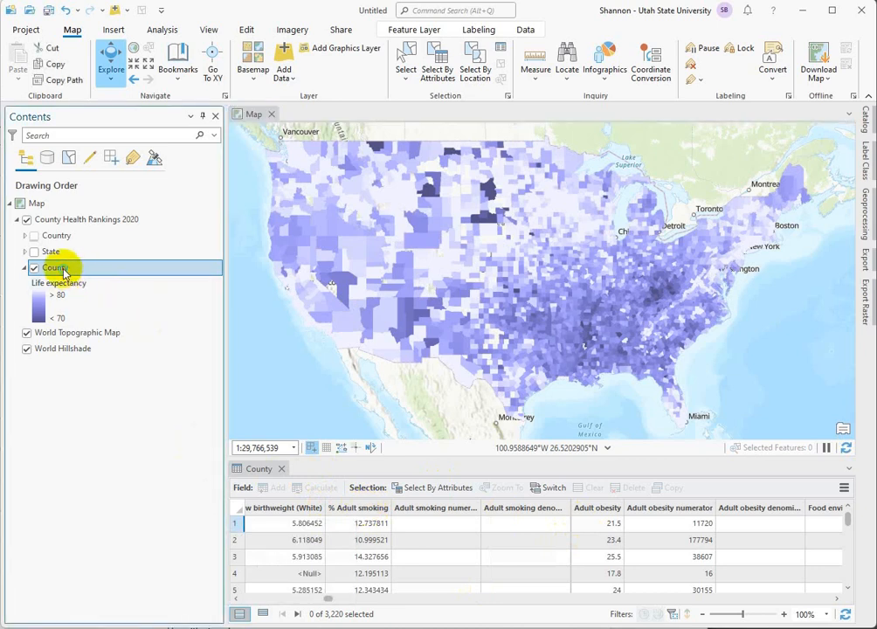
# Sort the County table by Life expectancy from highest to lowest and view the county names of the first rows
pyautogui.rightClick(62, 271)
pyautogui.click(96, 479)
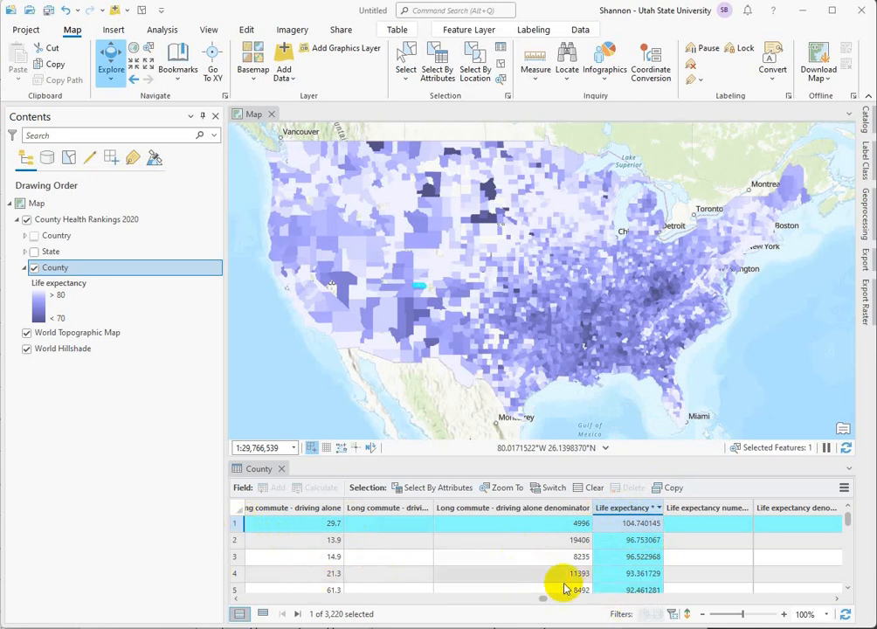
pyautogui.moveTo(543, 601); pyautogui.dragTo(243, 603)
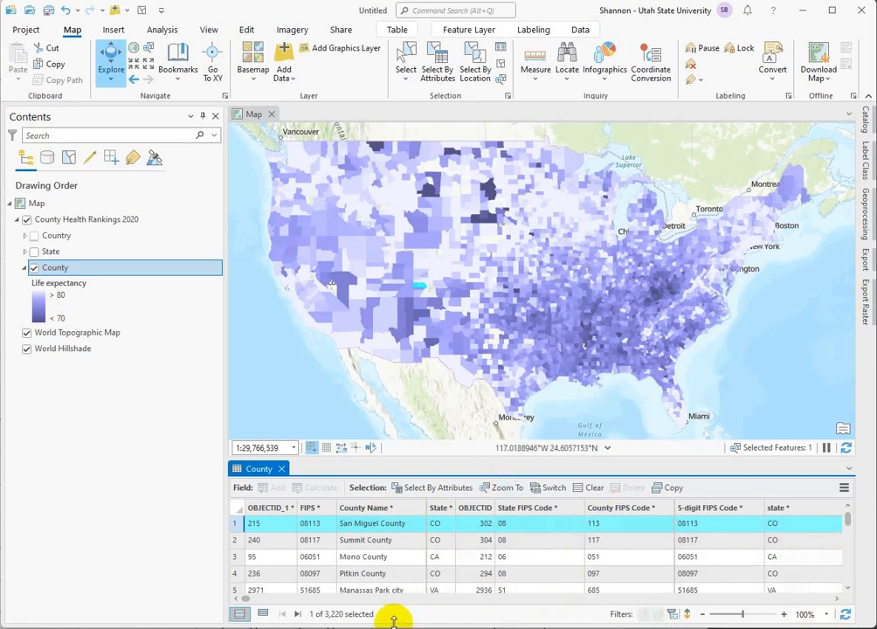
# Switch to the County Health Rankings website in Chrome and open its 2022 Measures page
pyautogui.moveTo(524, 627)
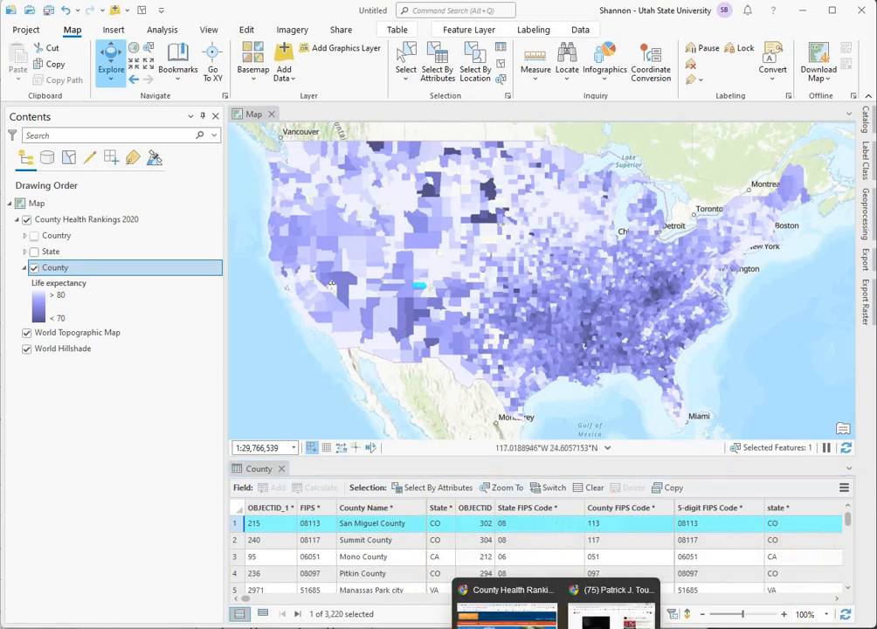
pyautogui.click(506, 596)
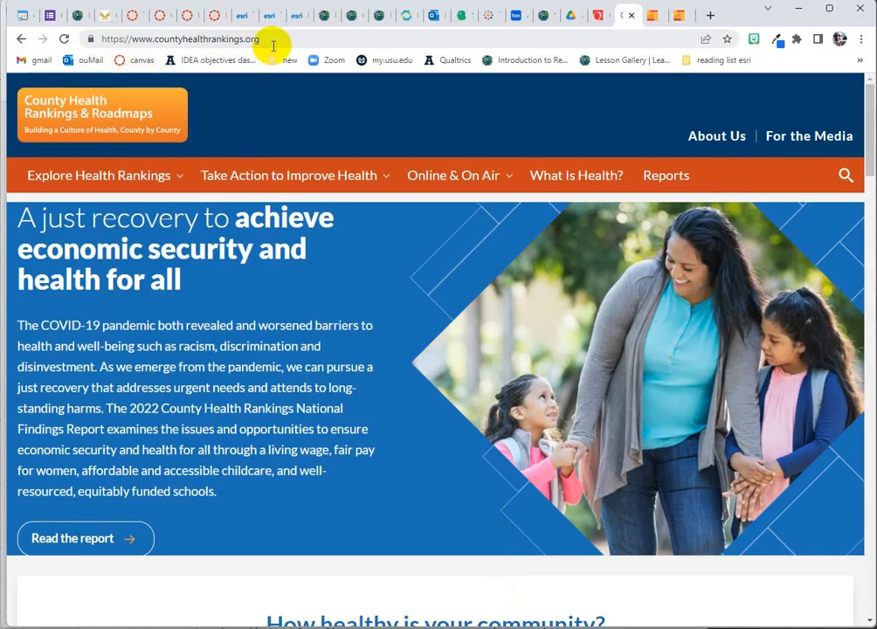
pyautogui.click(94, 180)
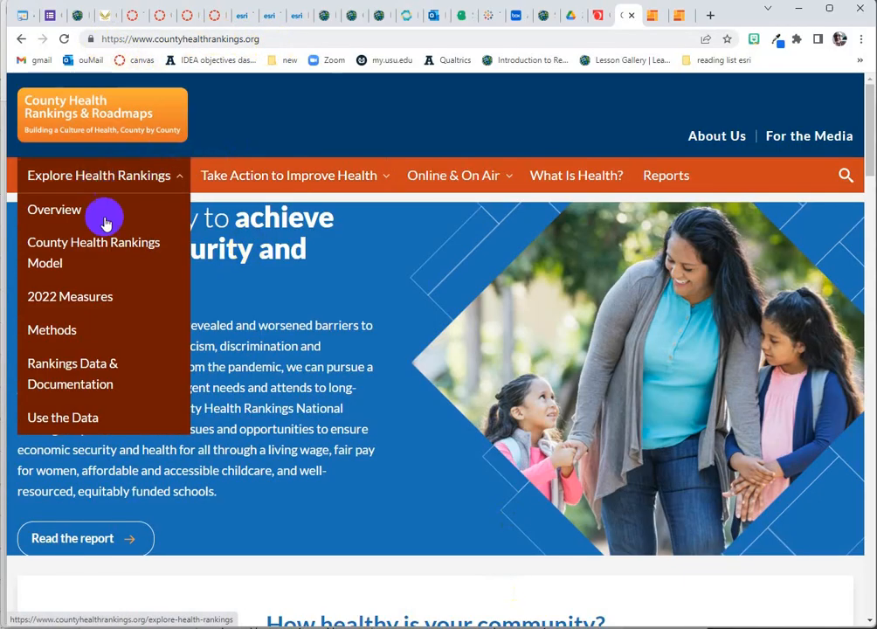
pyautogui.click(78, 300)
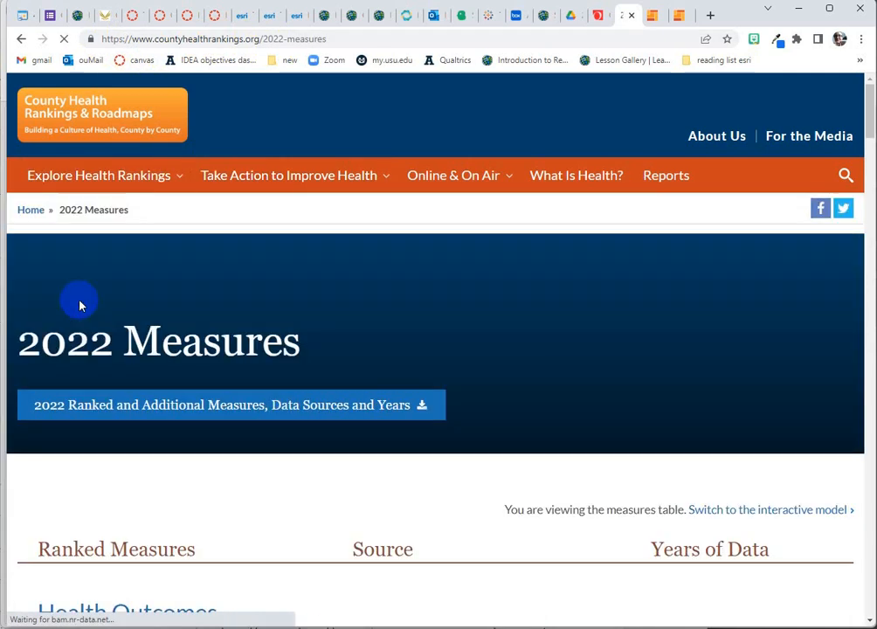
# Look through the ranked and additional measures with their sources and years of data, and open the Life Expectancy measure
pyautogui.scroll(-3, 755, 375)
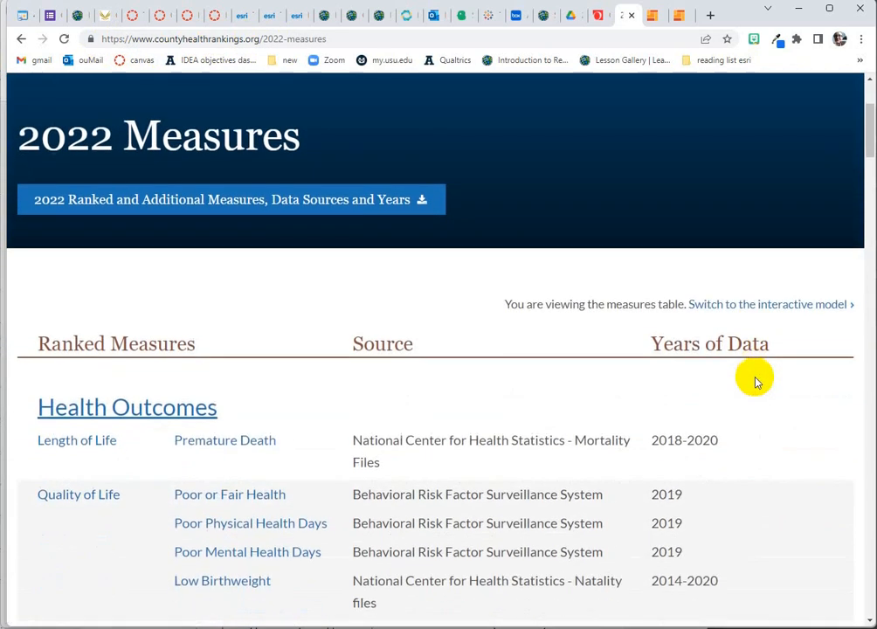
pyautogui.scroll(-4, 755, 380)
pyautogui.scroll(1, 756, 380)
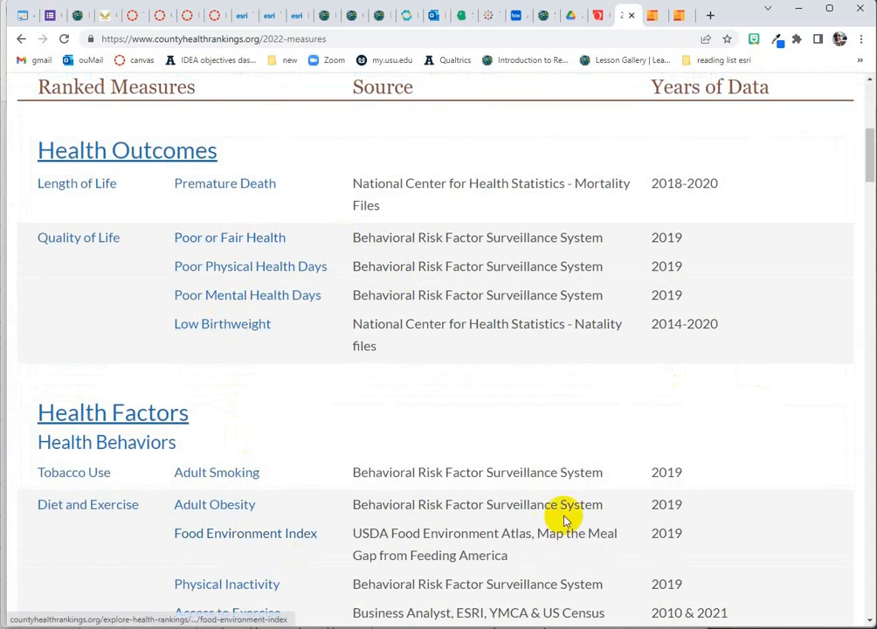
pyautogui.scroll(-8, 564, 519)
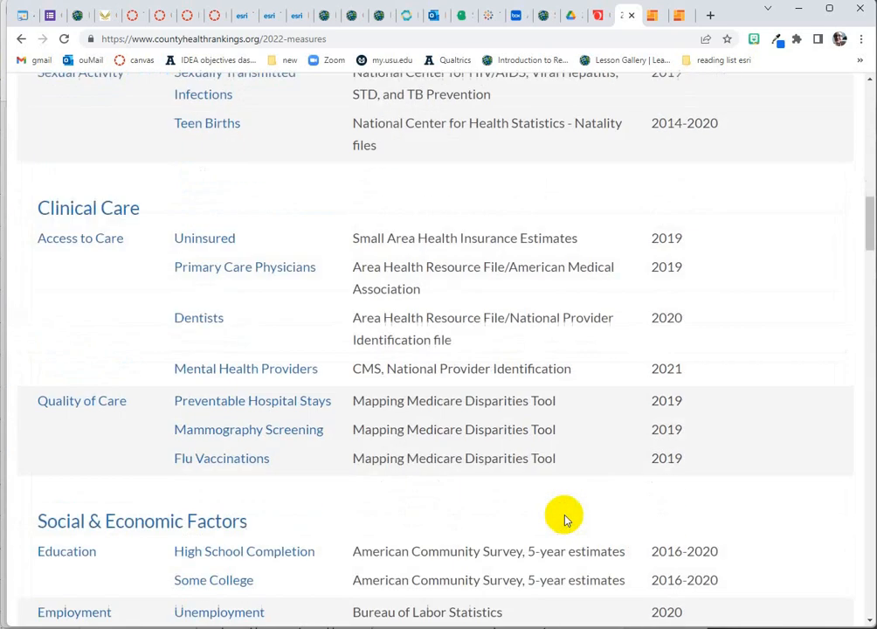
pyautogui.scroll(-6, 564, 519)
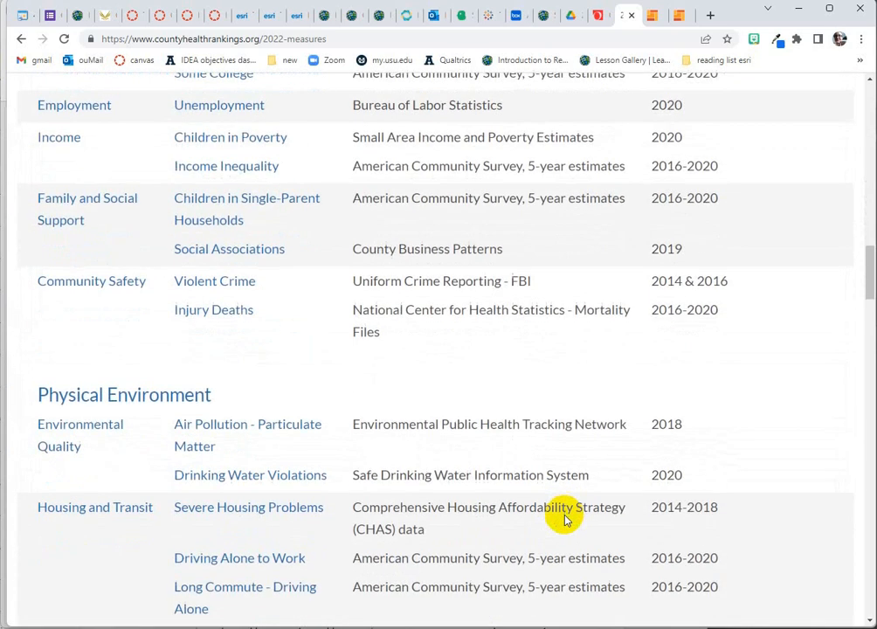
pyautogui.scroll(-3, 563, 520)
pyautogui.scroll(-4, 564, 519)
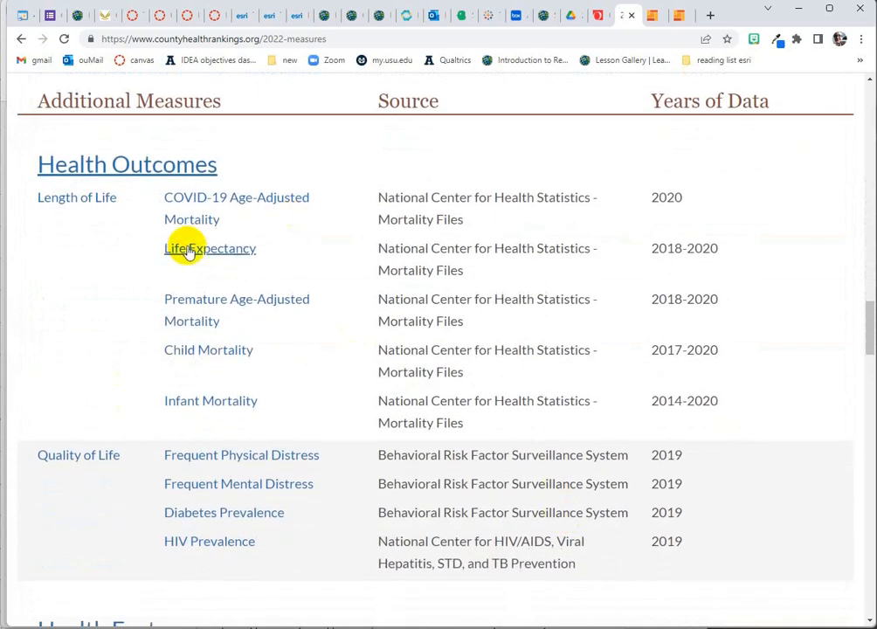
pyautogui.click(209, 250)
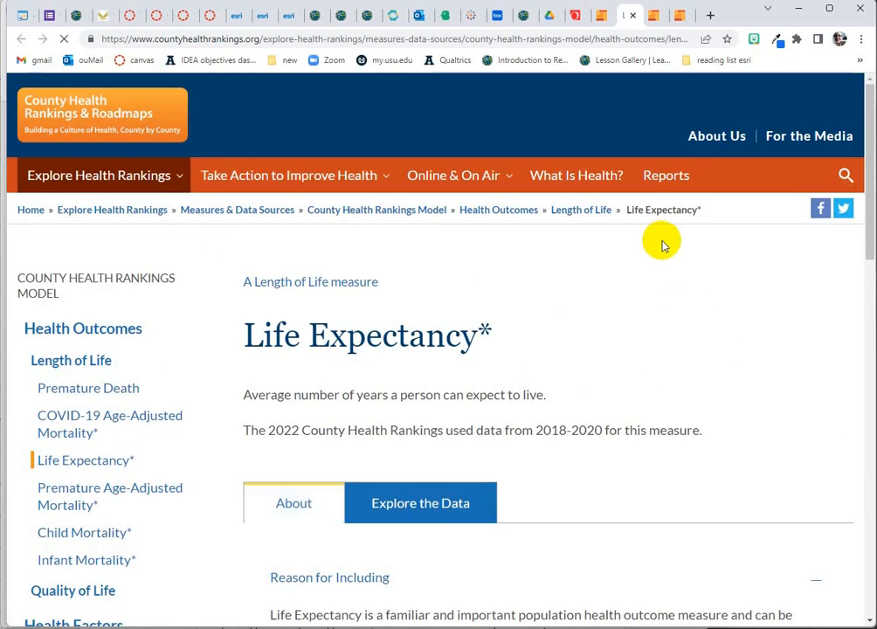
# Expand Key Measure Methods on the Life Expectancy page and read how the measure is calculated
pyautogui.scroll(-3, 769, 467)
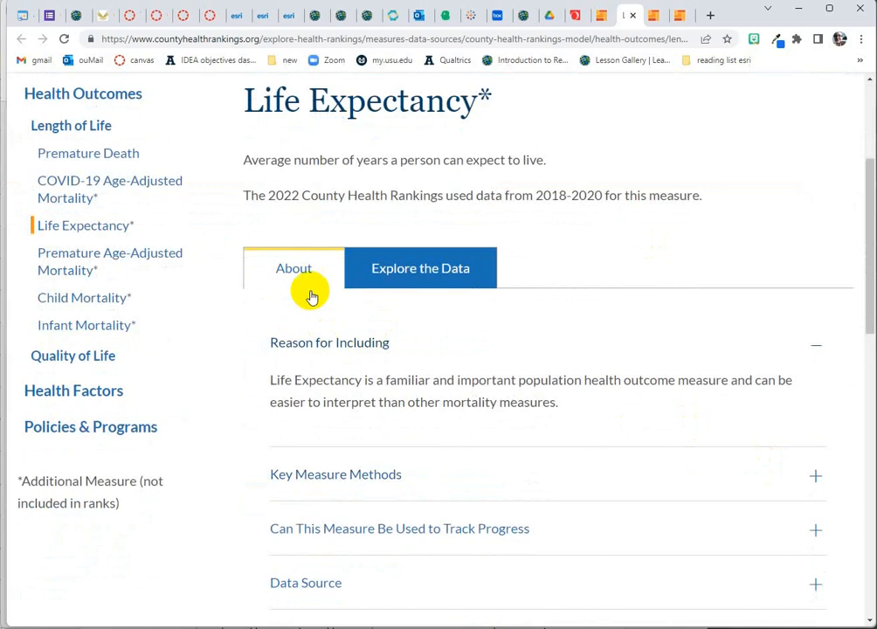
pyautogui.scroll(-1, 636, 262)
pyautogui.scroll(-1, 634, 260)
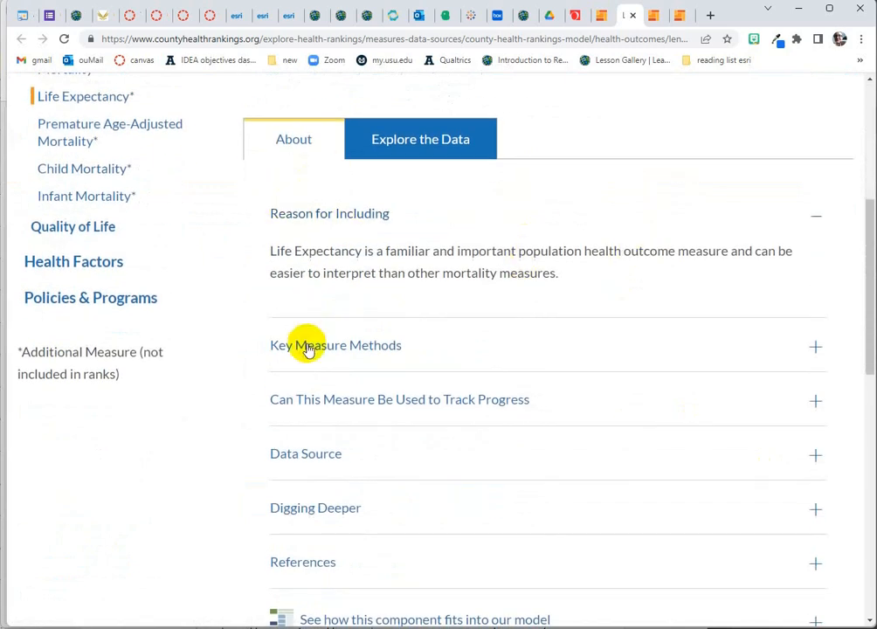
pyautogui.scroll(-1, 554, 336)
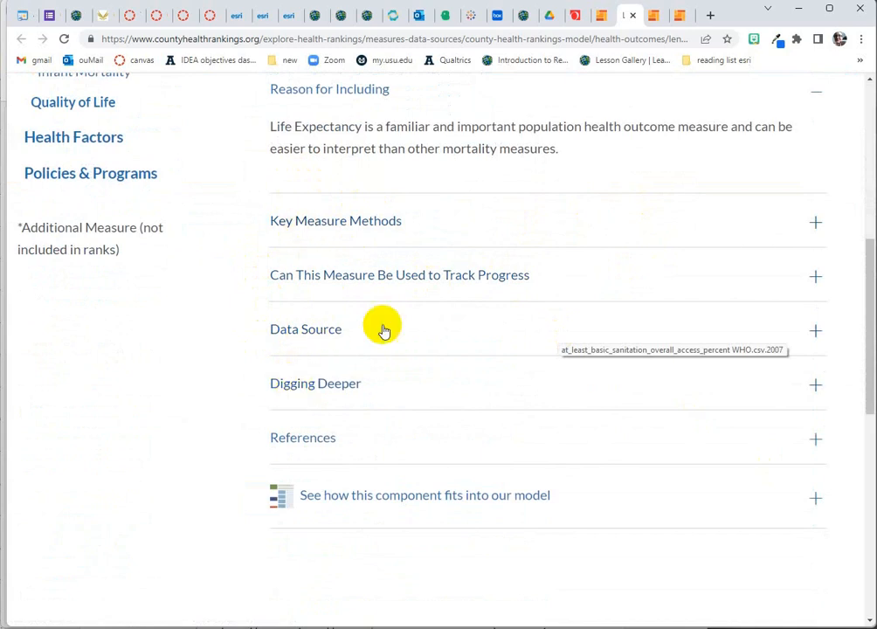
pyautogui.click(321, 223)
pyautogui.scroll(-2, 343, 333)
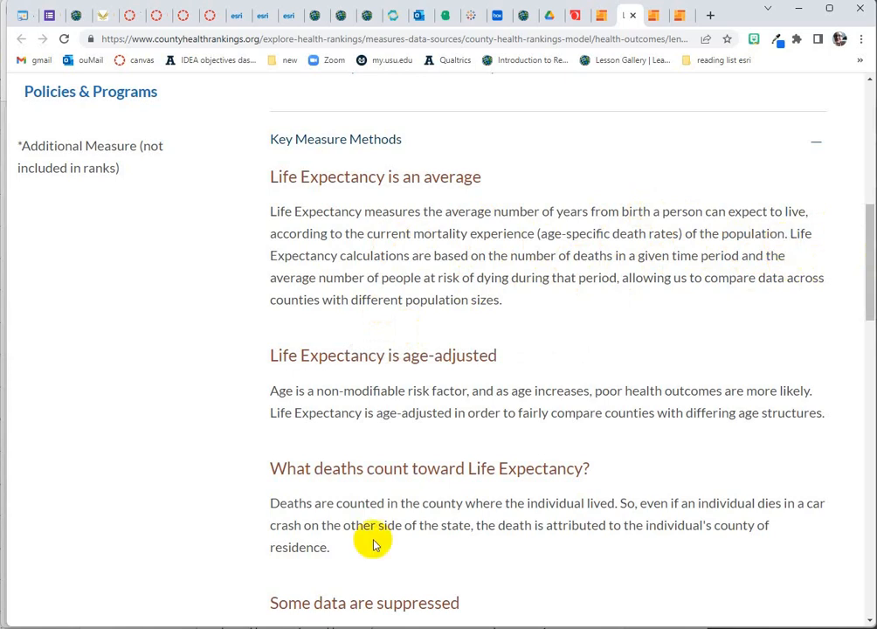
# Switch back to ArcGIS Pro and clear the selected county
pyautogui.hotkey('alt', 'Tab')
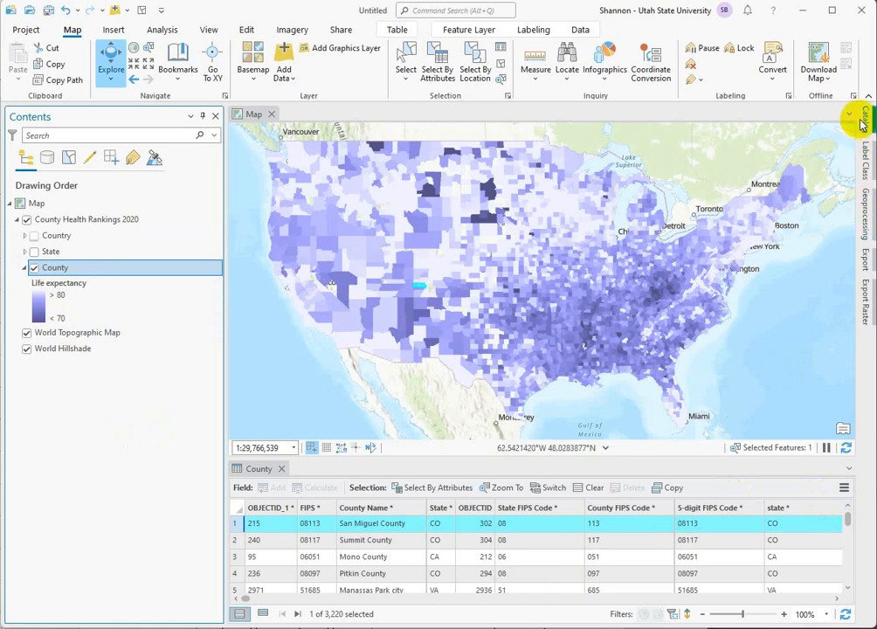
pyautogui.rightClick(62, 271)
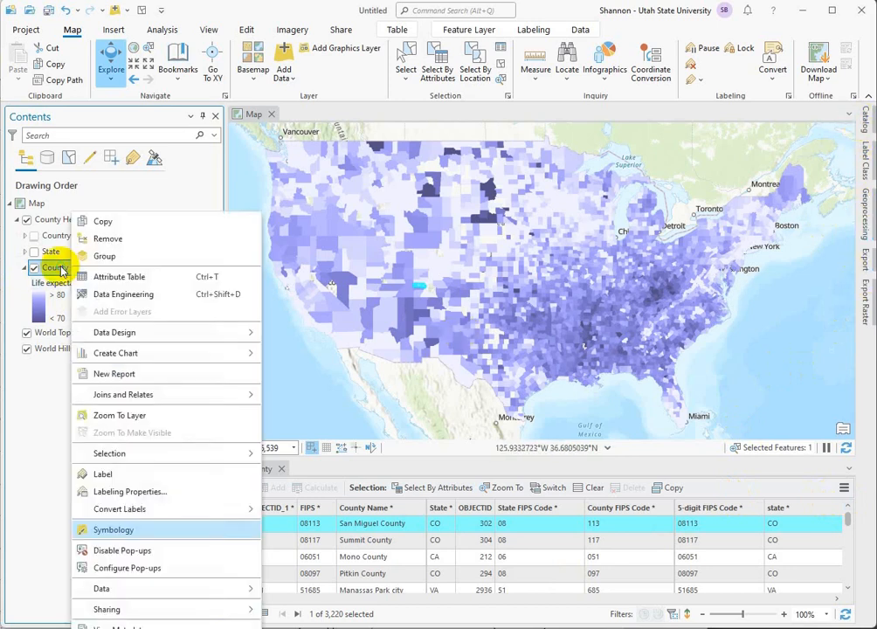
pyautogui.click(501, 65)
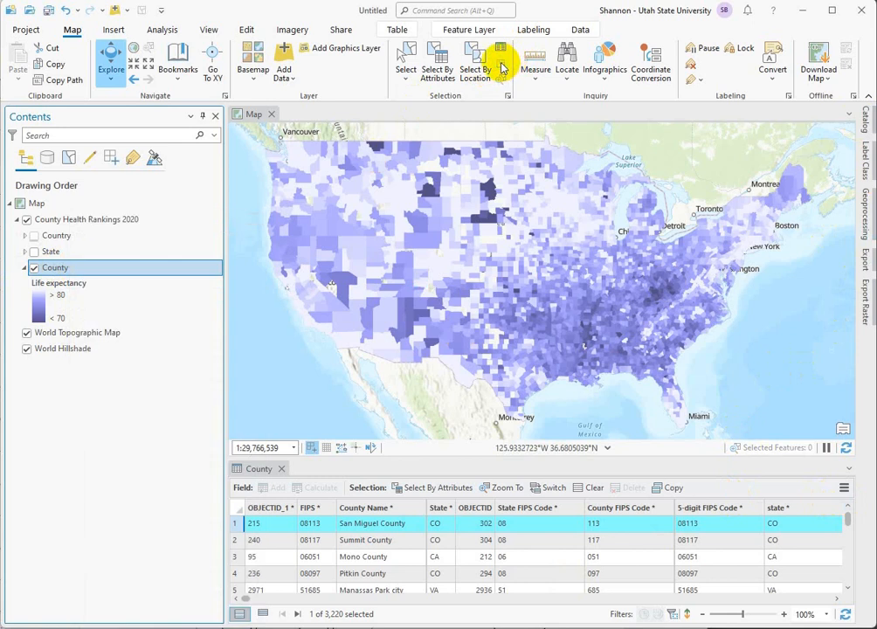
# Change the County layer's primary symbology to Graduated Colors
pyautogui.rightClick(89, 271)
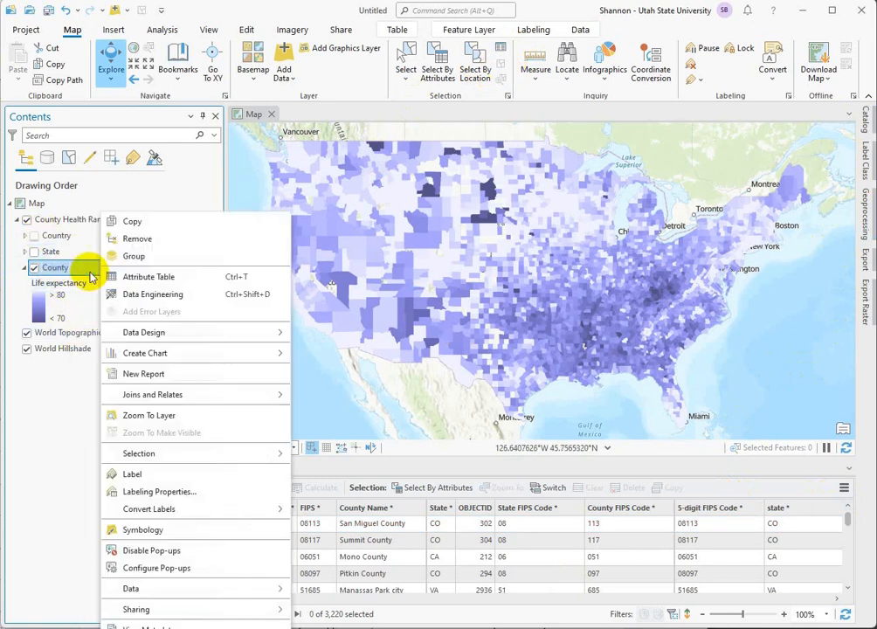
pyautogui.click(140, 530)
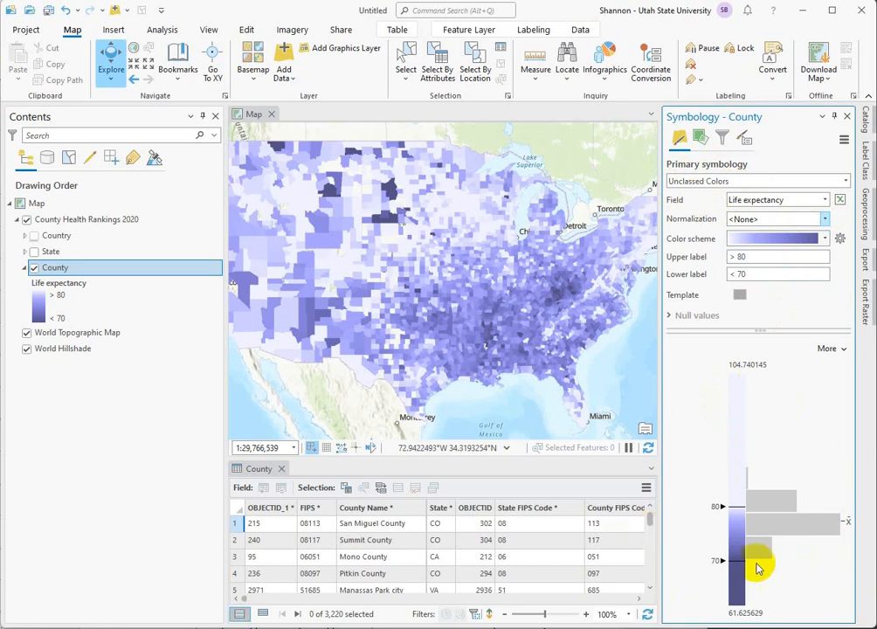
pyautogui.click(847, 181)
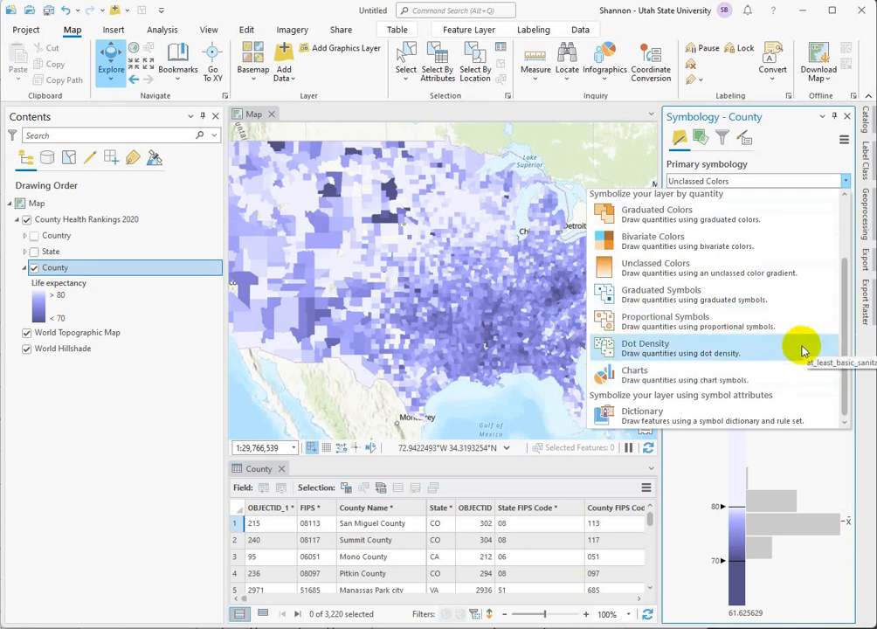
pyautogui.click(643, 218)
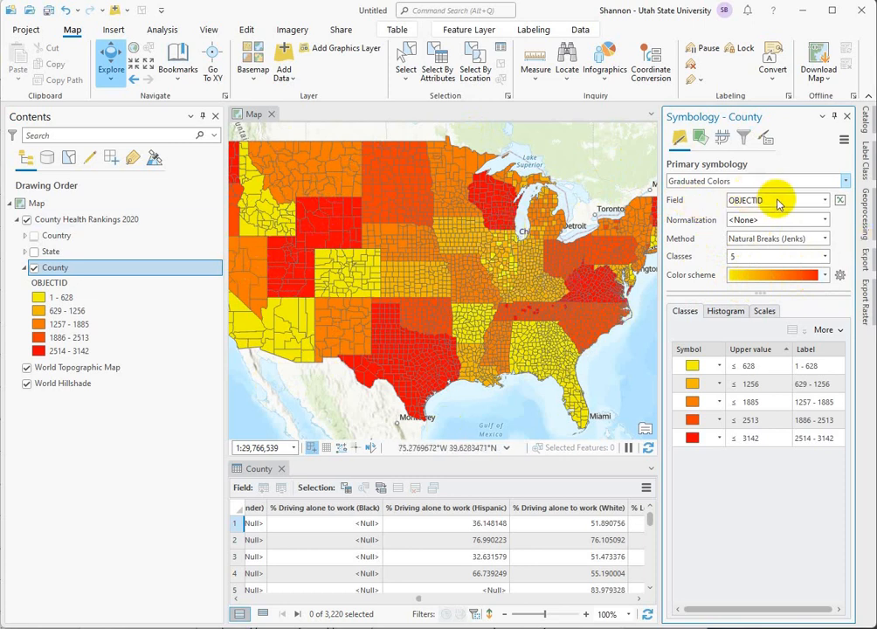
# Set the County layer's graduated colors to use the % Excessive drinking field and view the resulting pattern on the map
pyautogui.click(824, 202)
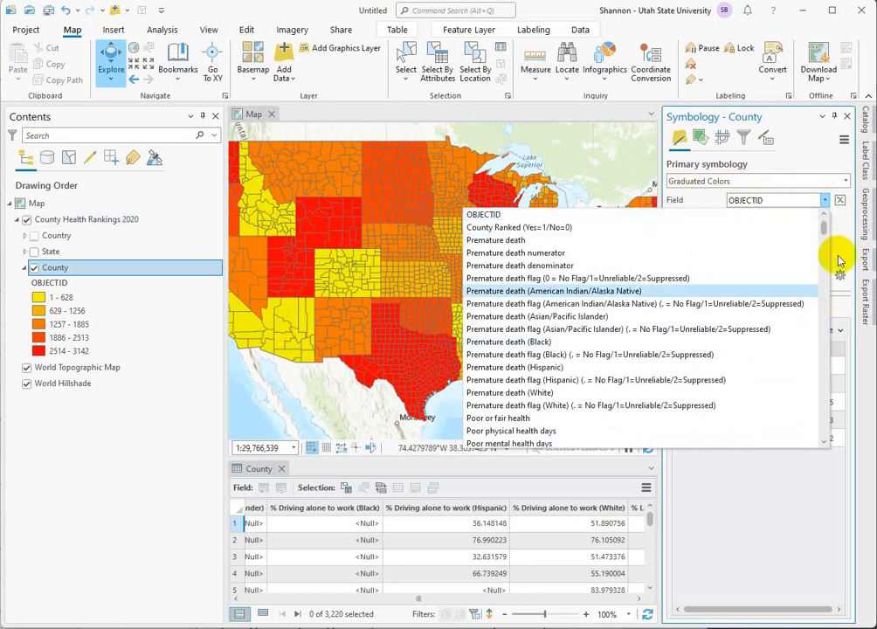
pyautogui.moveTo(825, 229); pyautogui.dragTo(824, 249)
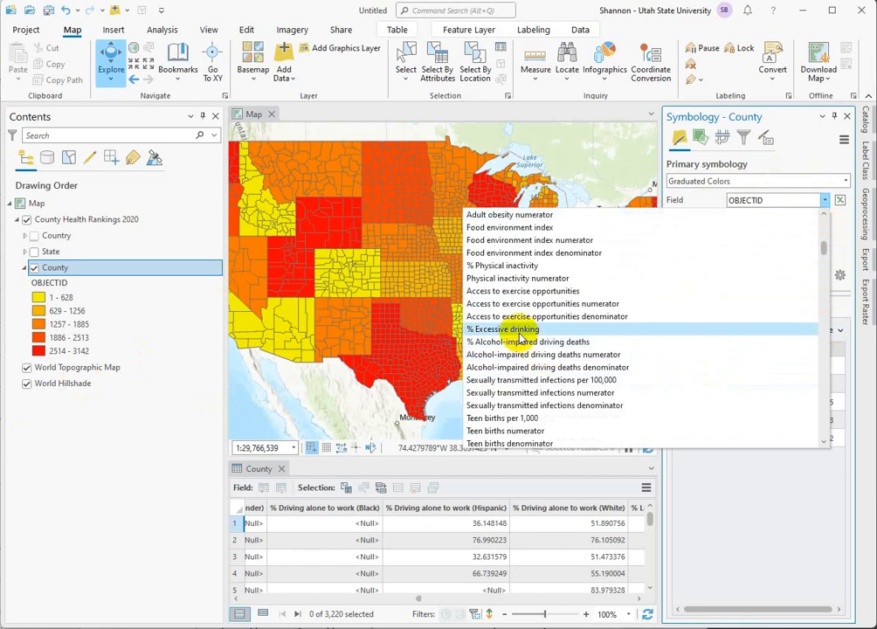
pyautogui.click(504, 329)
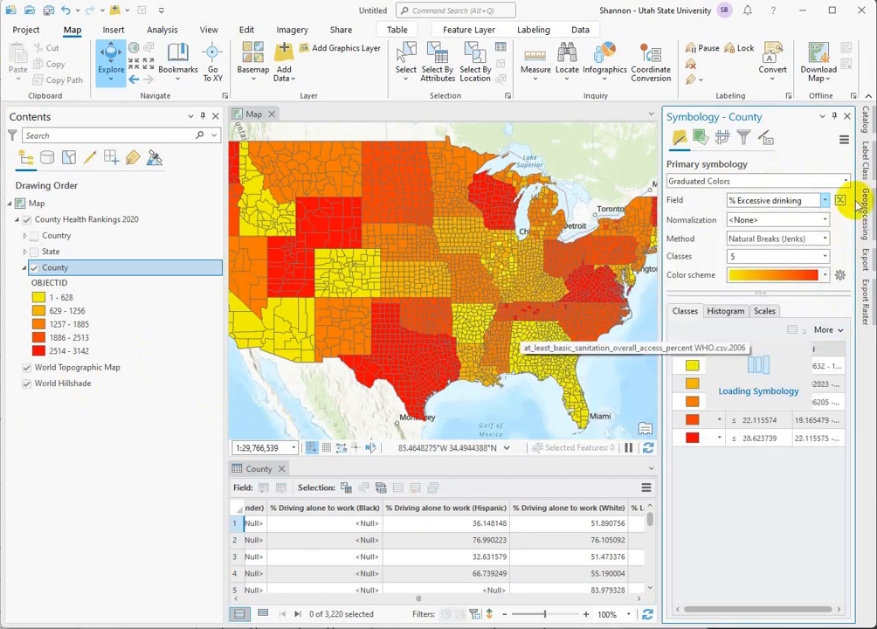
pyautogui.click(401, 385)
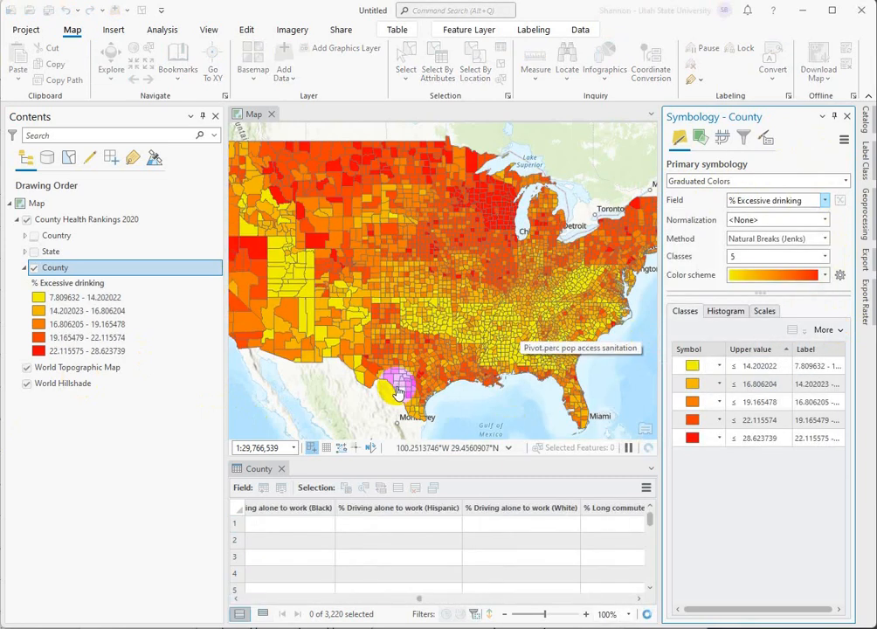
pyautogui.moveTo(399, 387)
pyautogui.mouseDown()
pyautogui.moveTo(337, 290)
pyautogui.moveTo(348, 250)
pyautogui.moveTo(426, 262)
pyautogui.mouseUp()
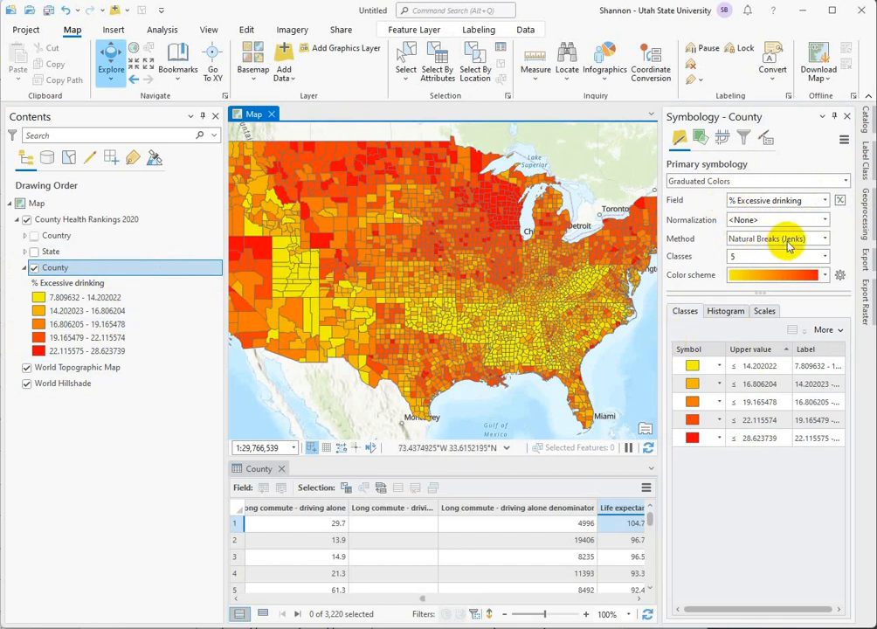
# Set the County symbology's classification method to Geometric Interval and check the class ranges in the legend
pyautogui.click(827, 245)
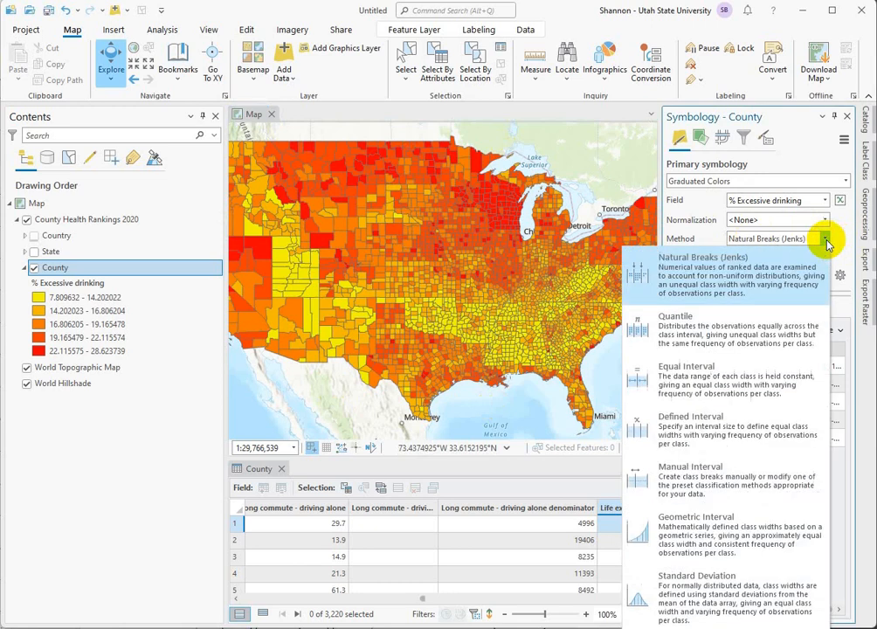
pyautogui.click(717, 537)
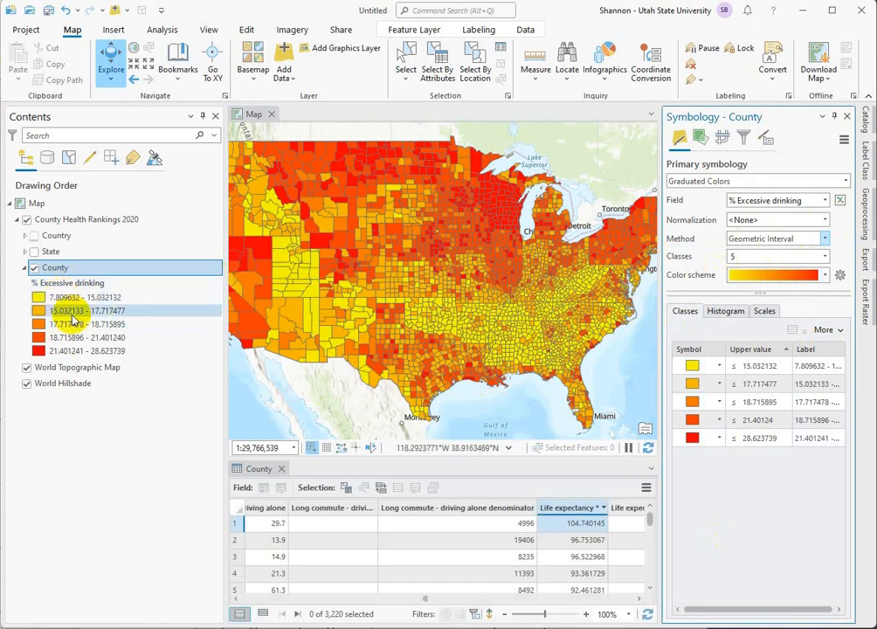
pyautogui.click(72, 350)
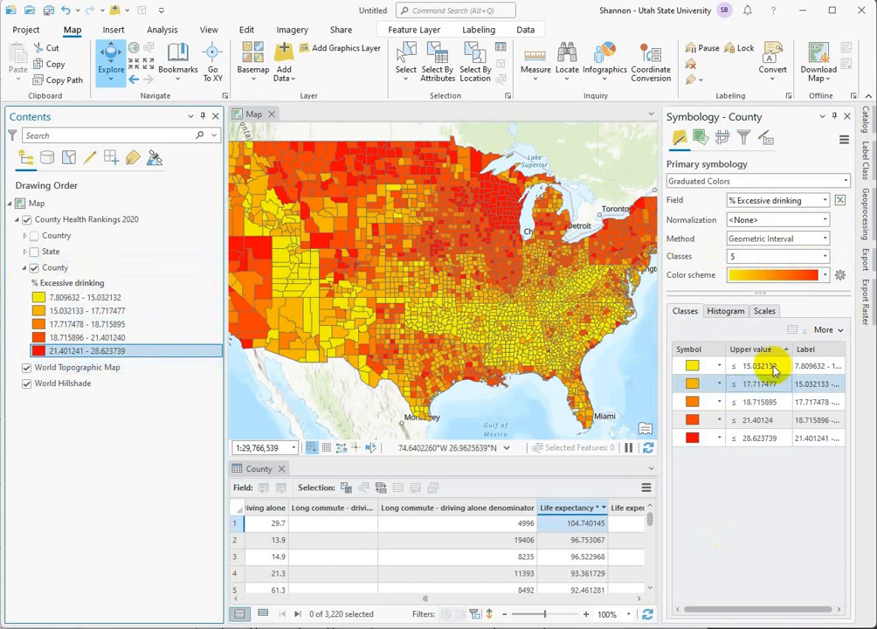
# Try Quantile classification for the County layer and switch its primary symbology to Graduated Symbols
pyautogui.click(823, 236)
pyautogui.click(692, 317)
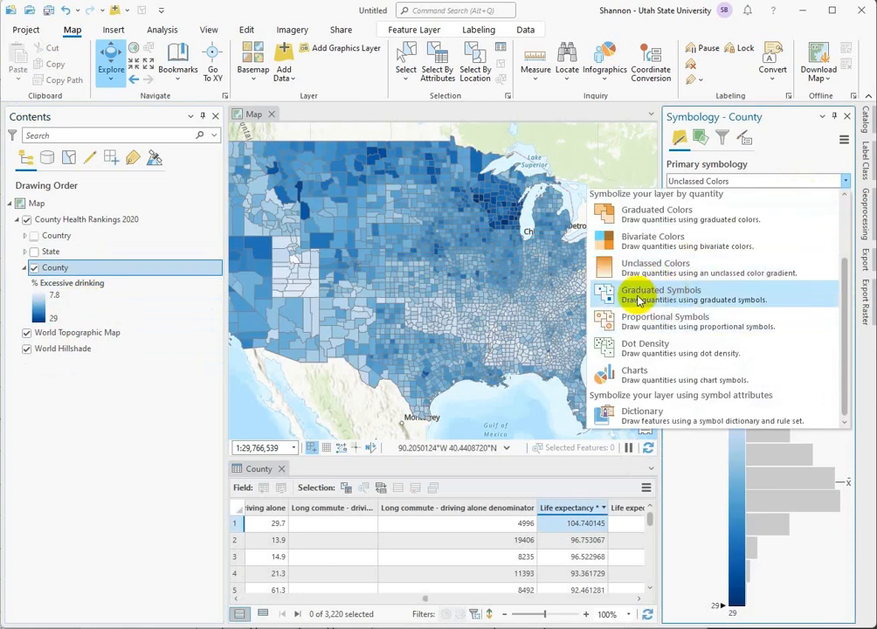
pyautogui.click(637, 300)
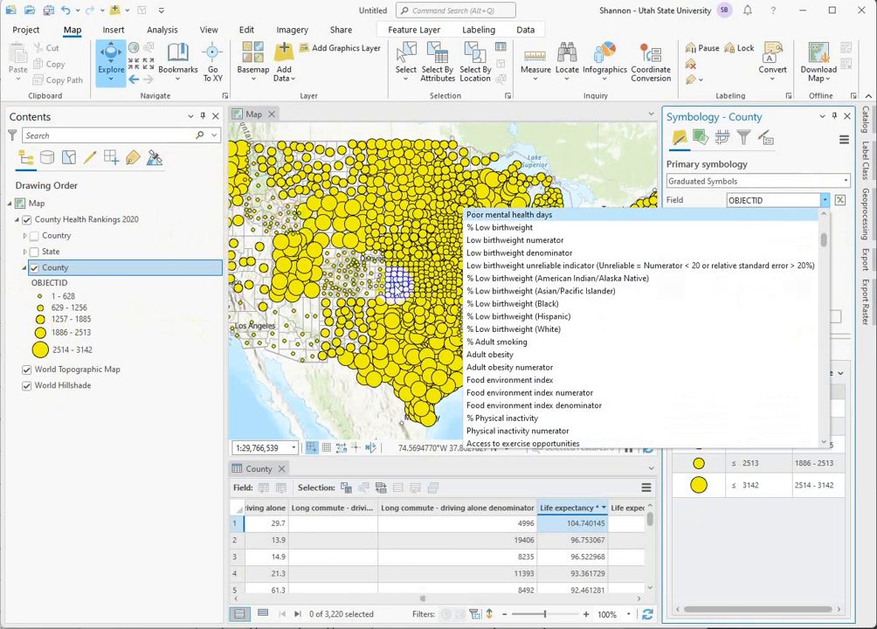
# Size the County layer's graduated symbols by the % Excessive drinking field and view the resulting pattern on the map
pyautogui.click(825, 371)
pyautogui.click(825, 371)
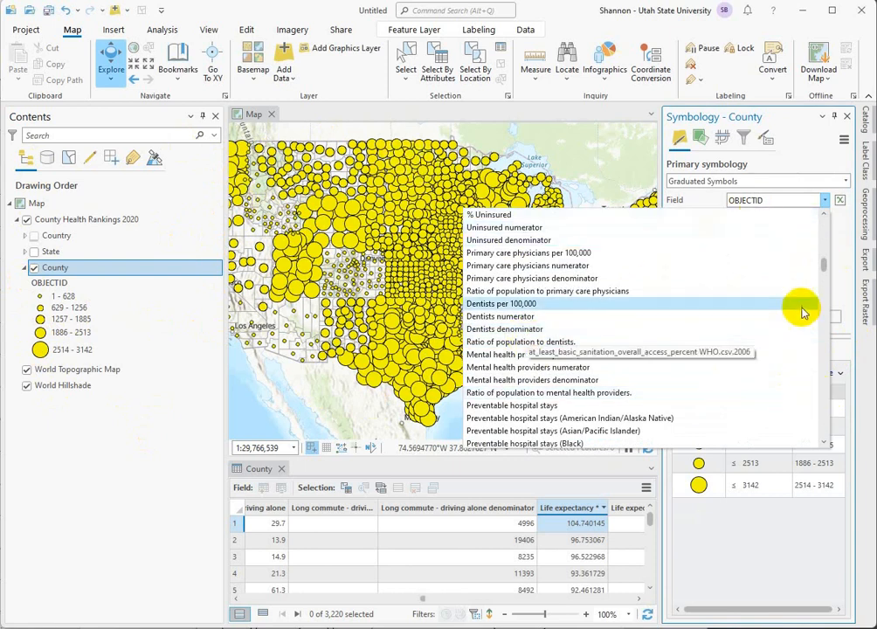
pyautogui.click(827, 367)
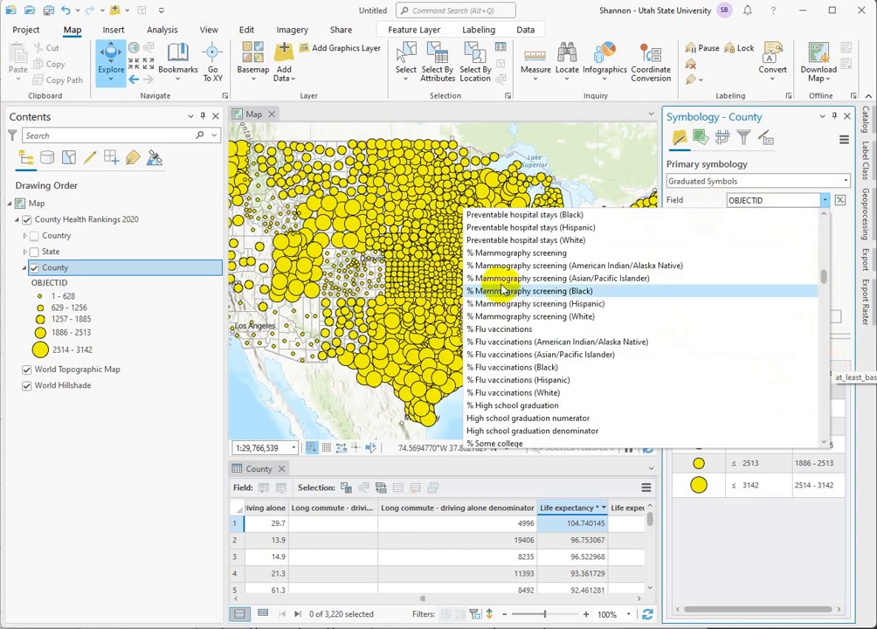
pyautogui.click(826, 409)
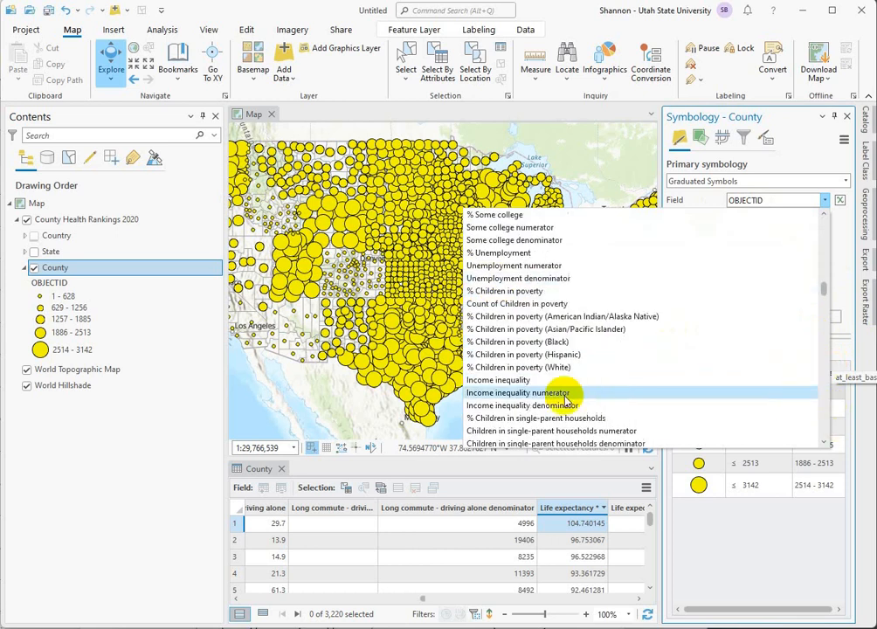
pyautogui.click(826, 423)
pyautogui.scroll(20, 827, 330)
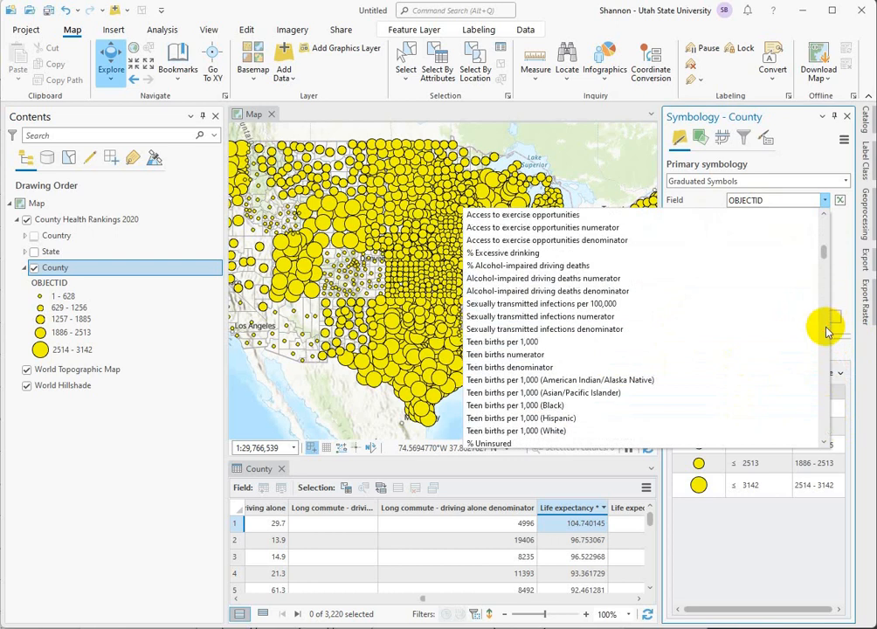
pyautogui.click(526, 252)
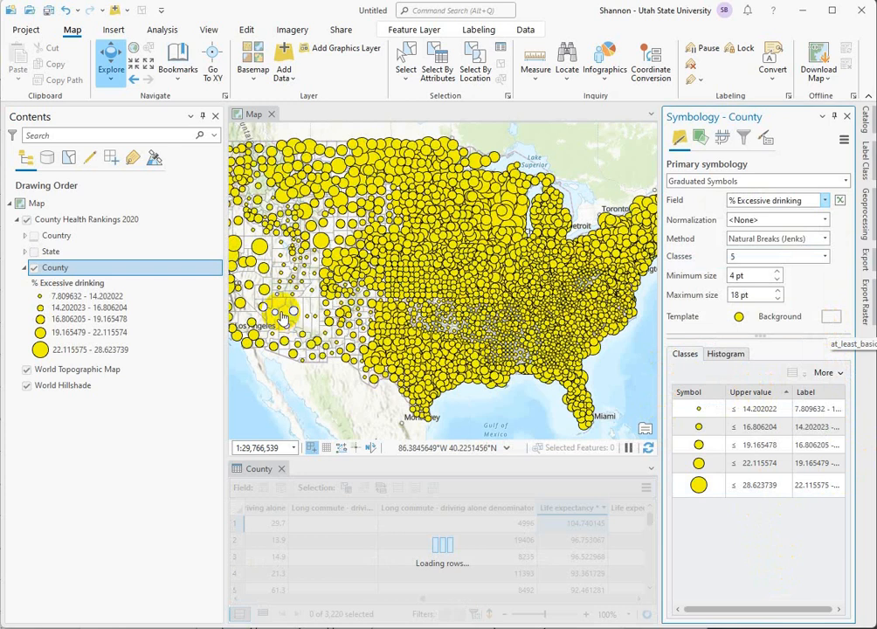
pyautogui.scroll(4, 427, 244)
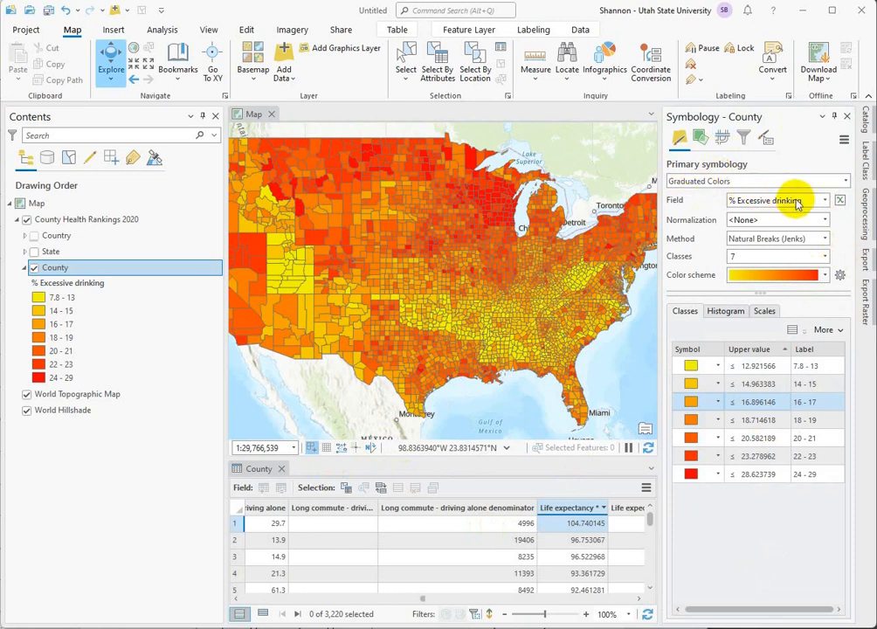
pyautogui.click(823, 241)
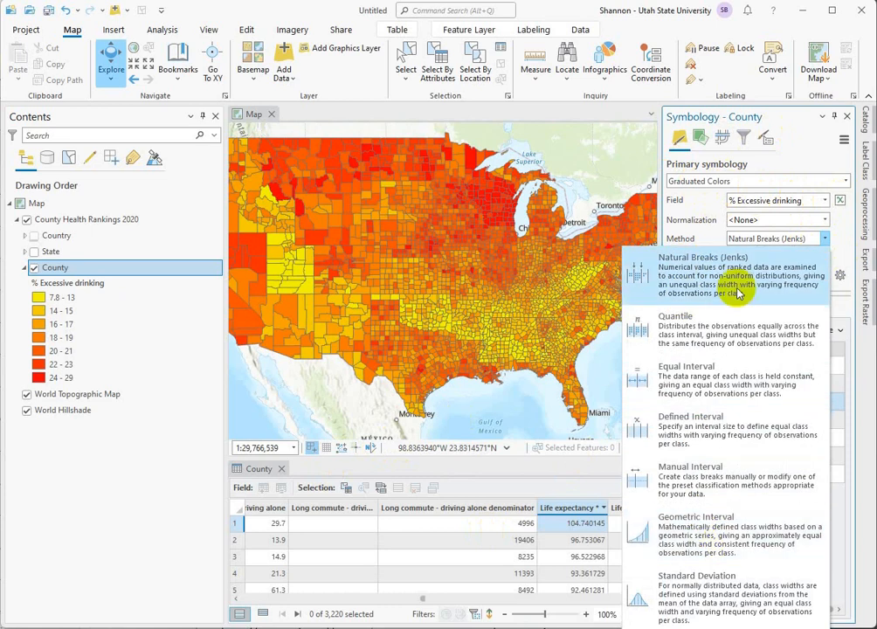
pyautogui.click(824, 239)
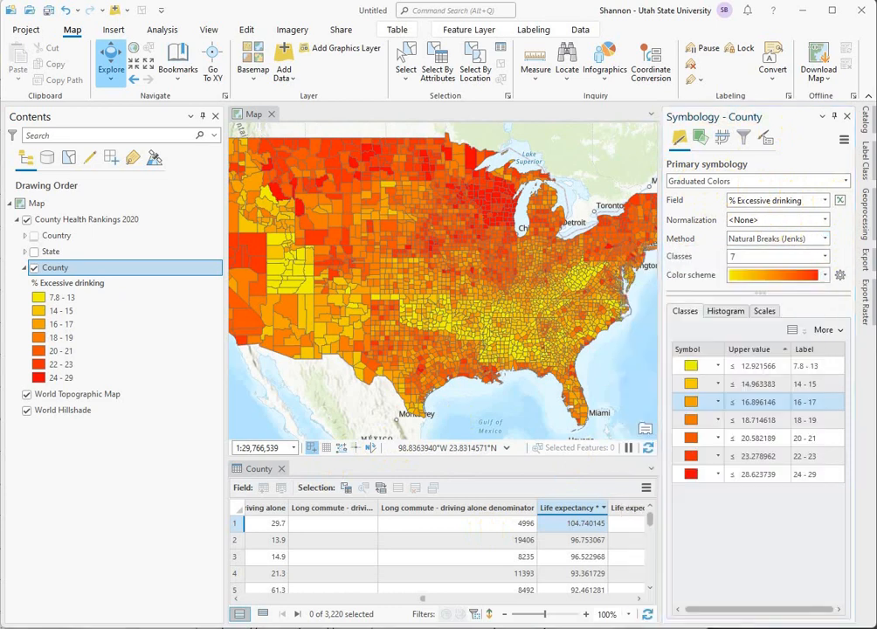
pyautogui.click(844, 181)
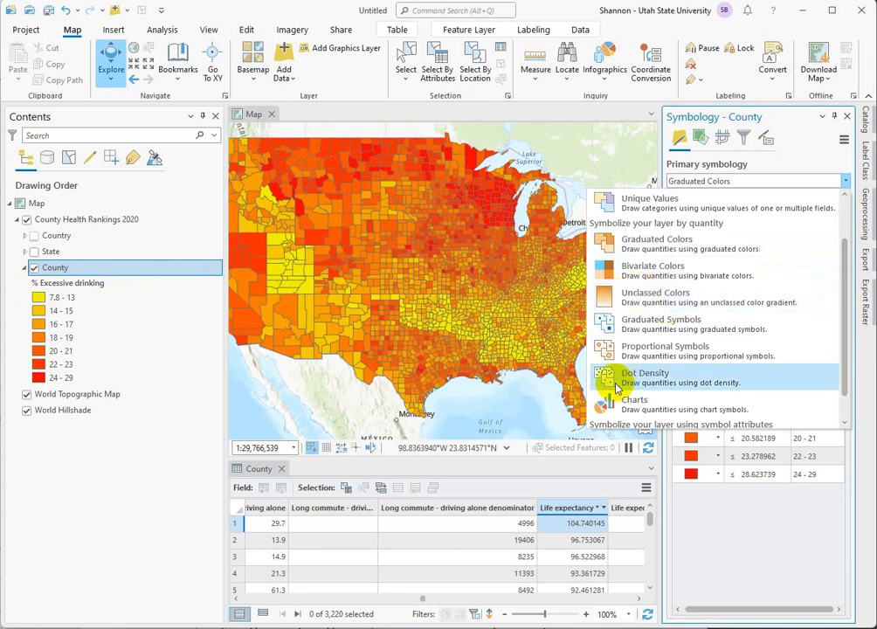
pyautogui.click(687, 248)
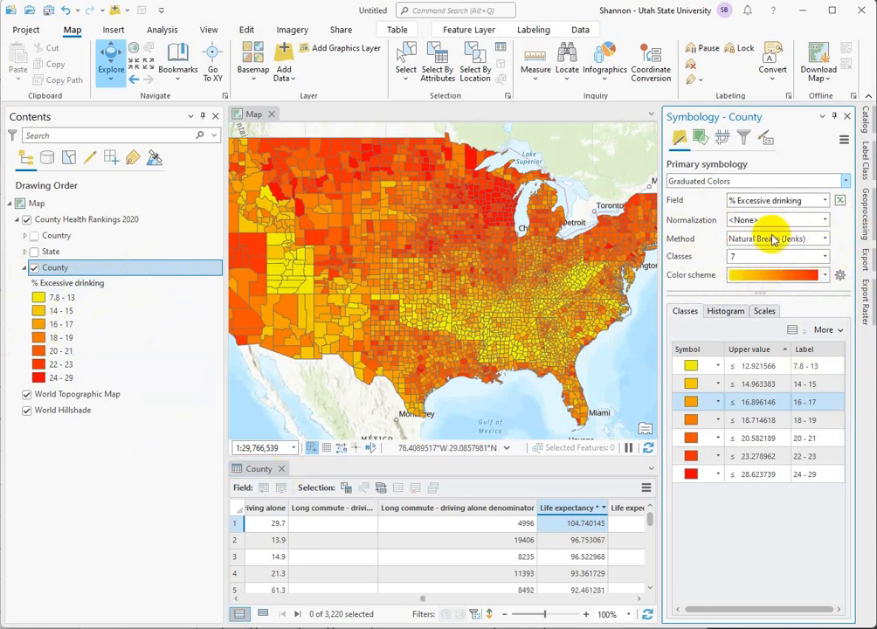
# Classify the County layer's graduated colors by Standard Deviation and apply the diverging brown-to-teal color scheme
pyautogui.click(825, 240)
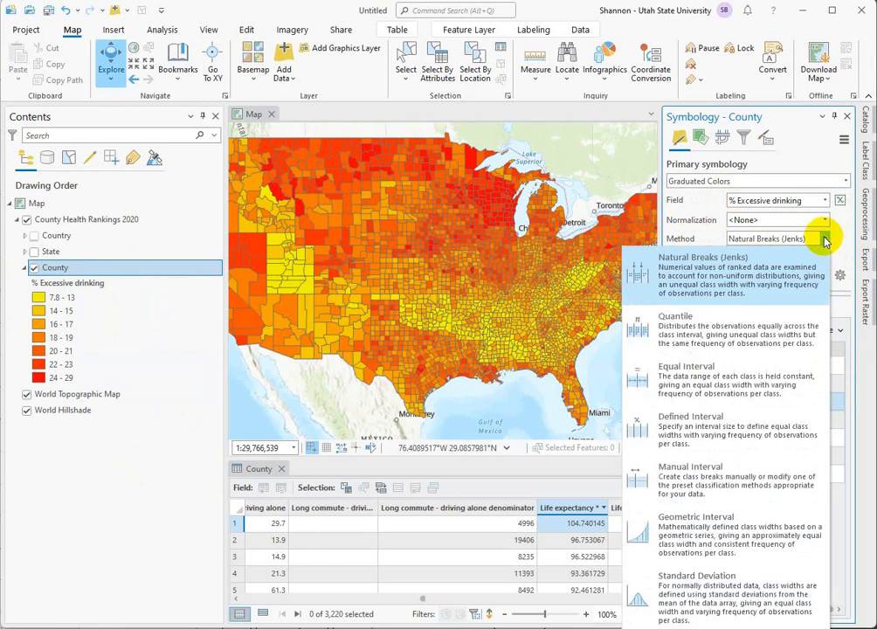
pyautogui.click(717, 597)
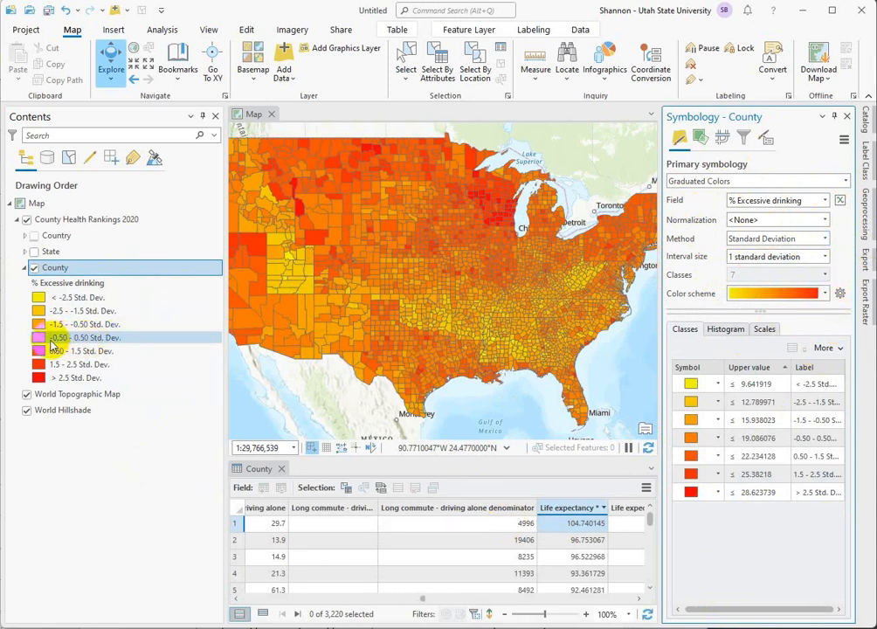
pyautogui.click(824, 295)
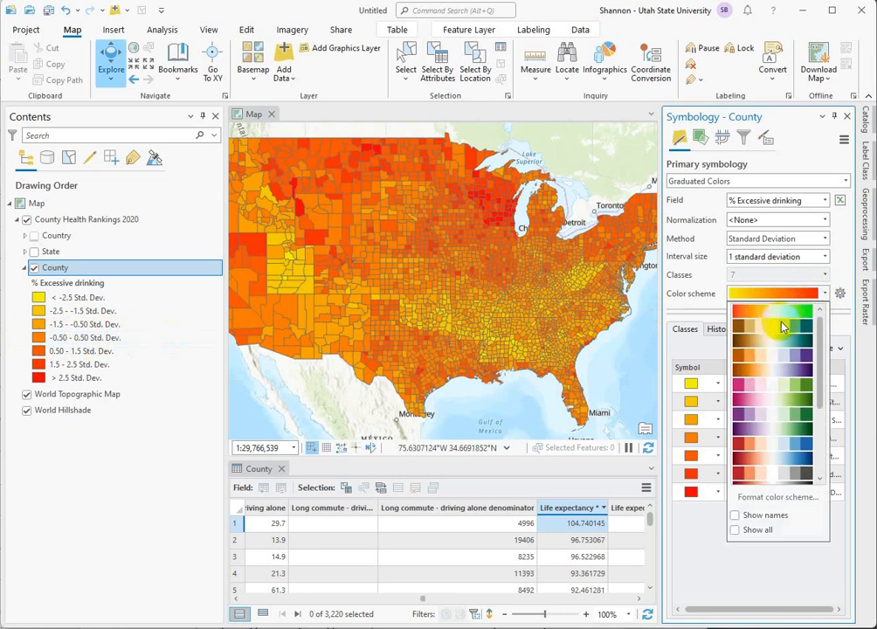
pyautogui.click(795, 349)
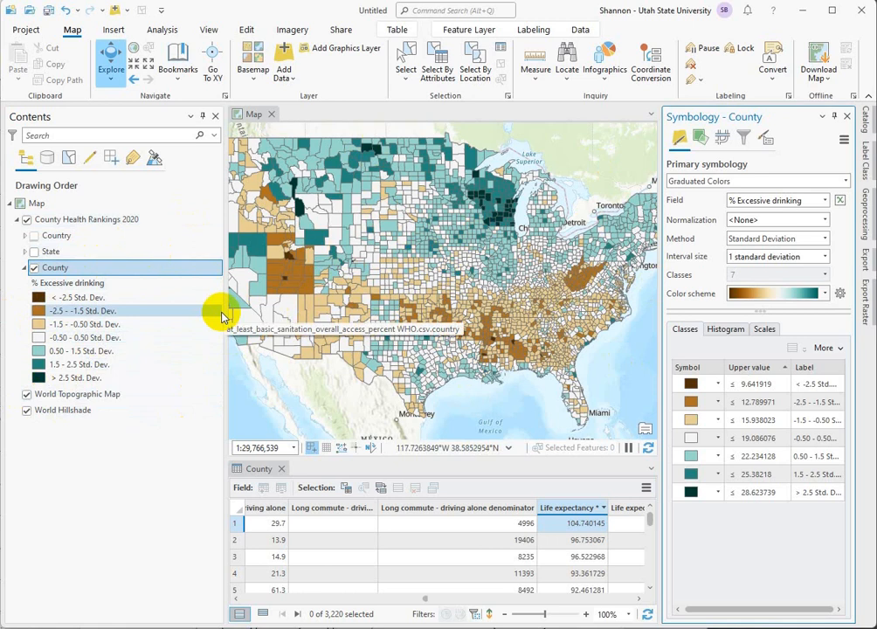
# Inspect the pop-ups of dark teal counties, including Gallatin County, MT, and of Douglas County, WI, and close the pop-up pane
pyautogui.click(295, 188)
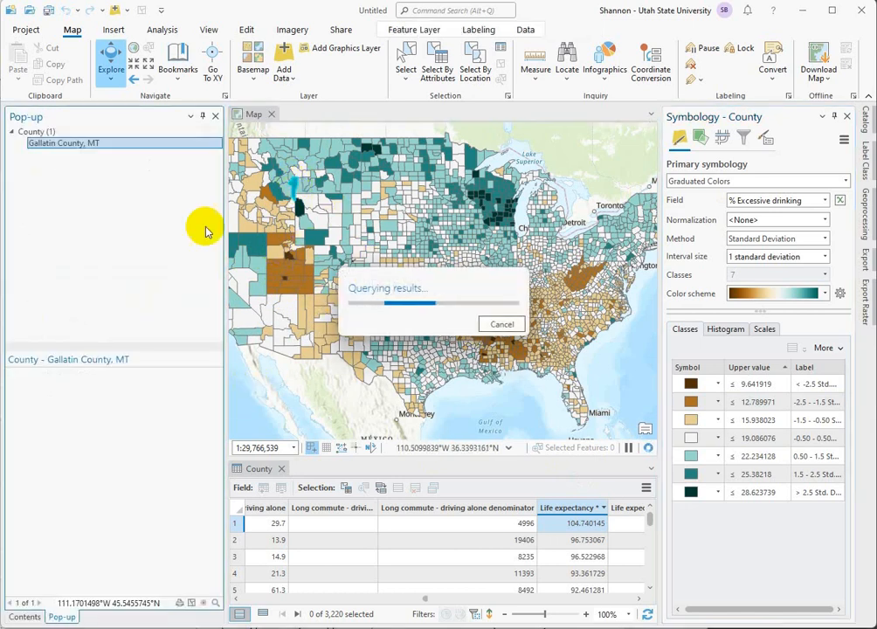
pyautogui.click(95, 147)
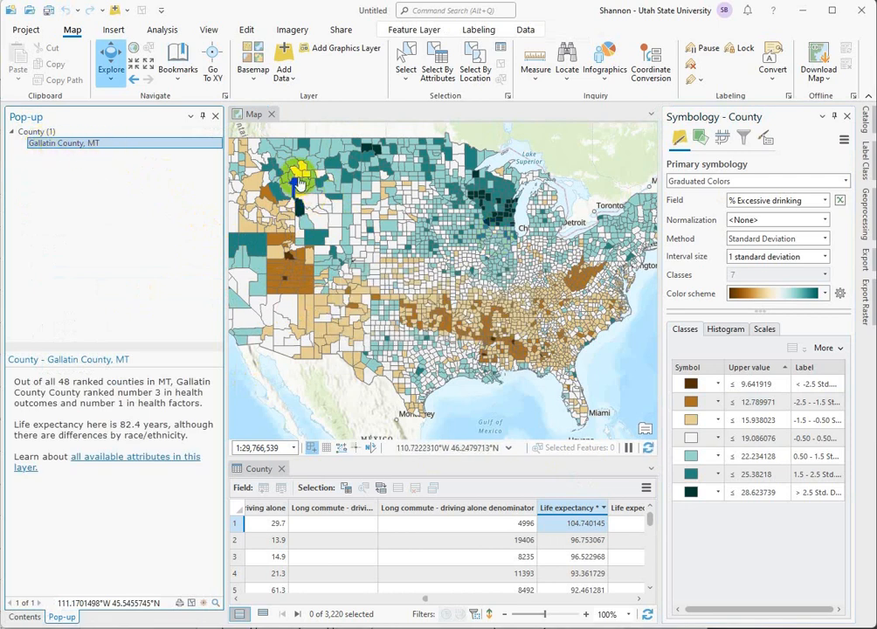
pyautogui.click(366, 153)
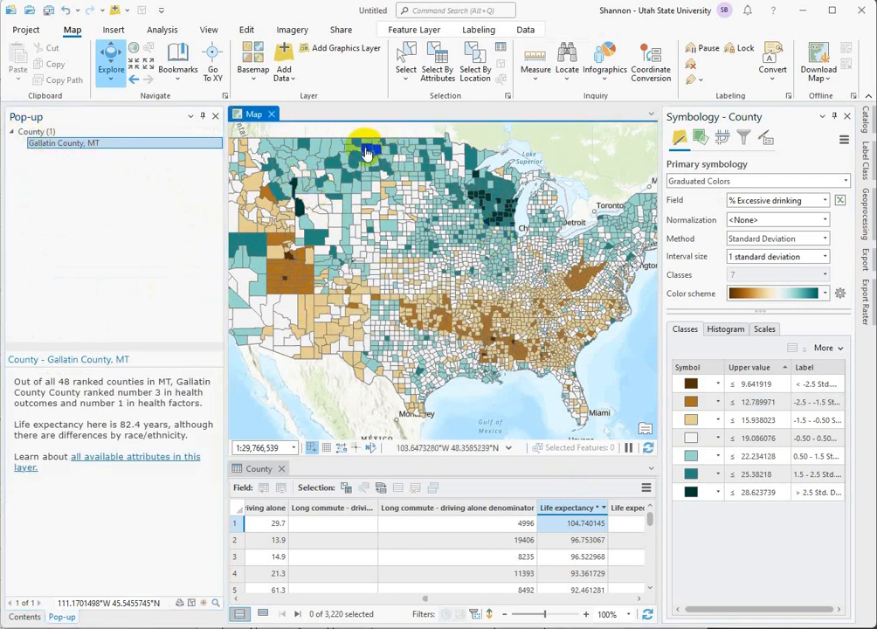
pyautogui.click(474, 177)
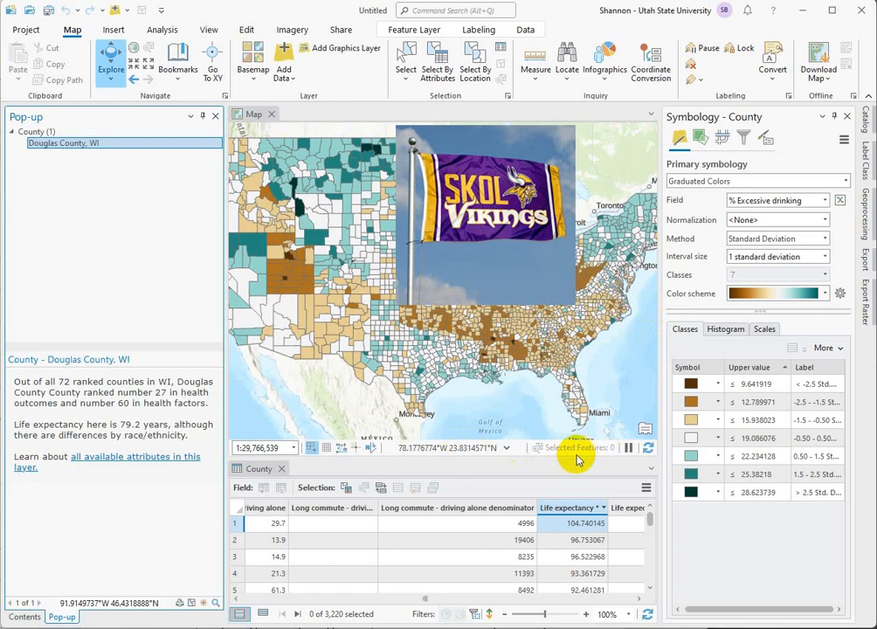
pyautogui.click(495, 327)
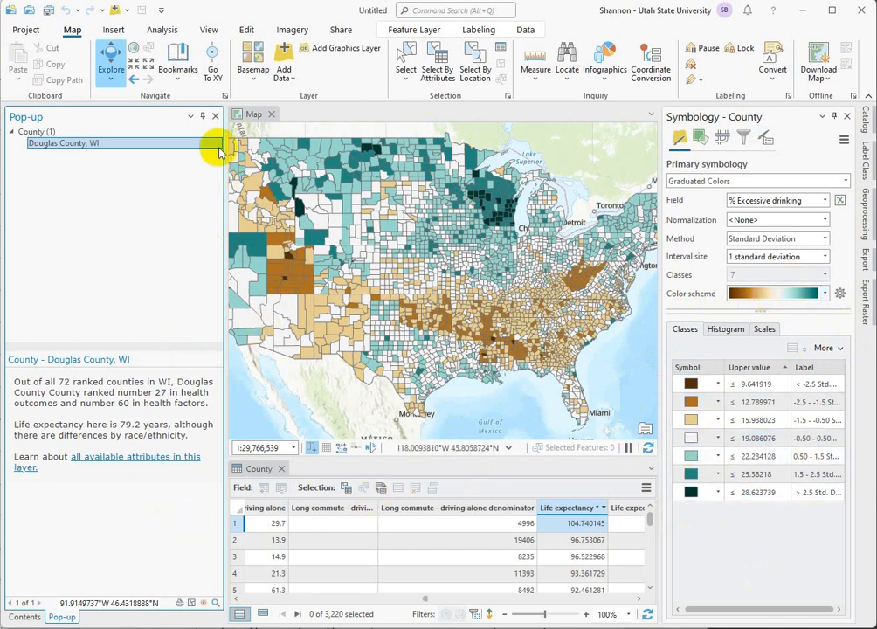
pyautogui.click(217, 118)
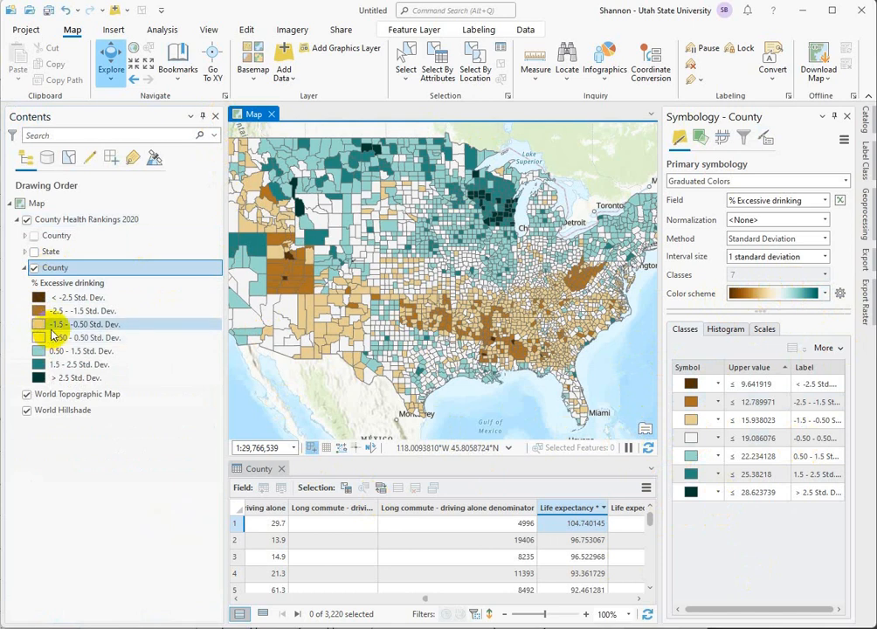